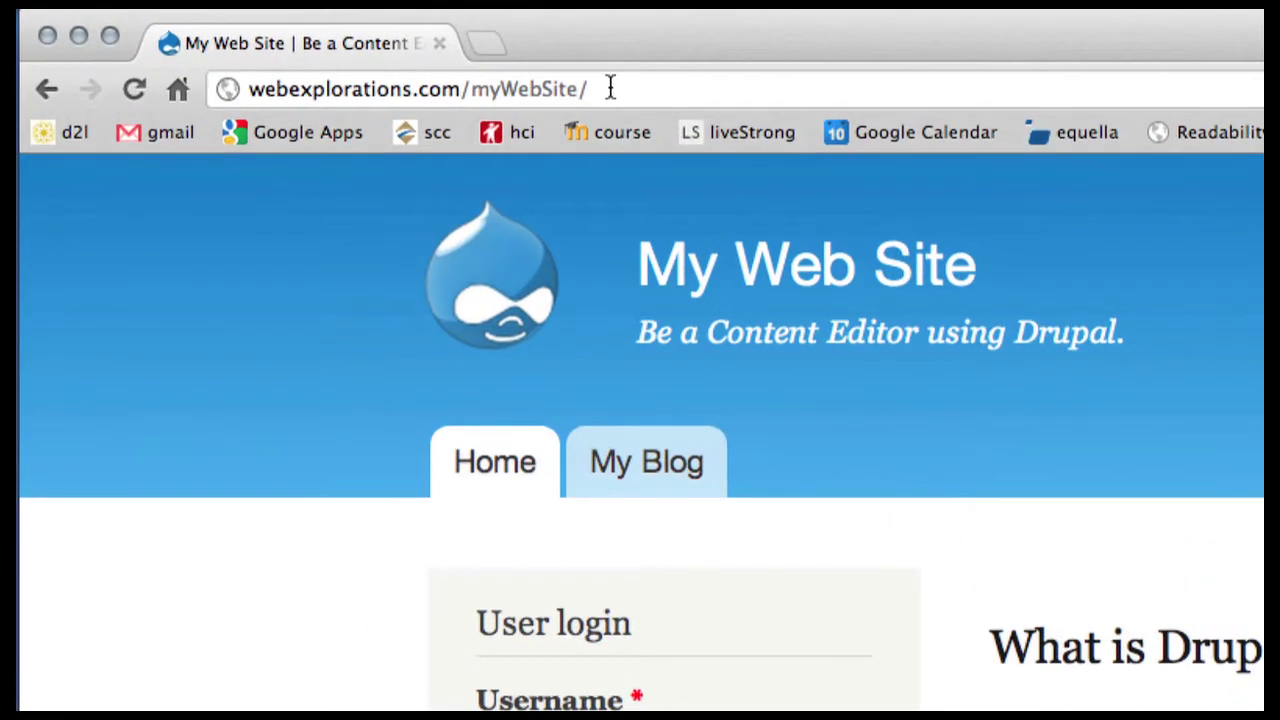
Step: Load the site's /user login page by appending 'user' to the address
click(610, 88)
click(597, 88)
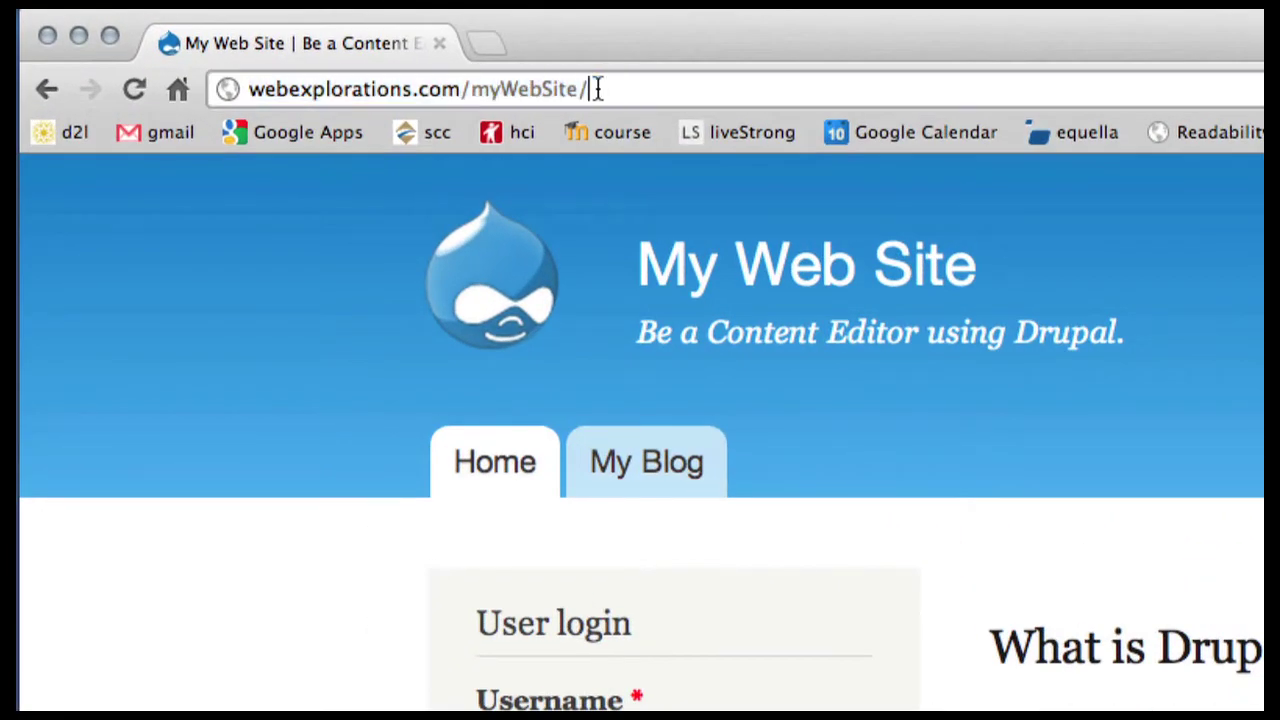
text(user)
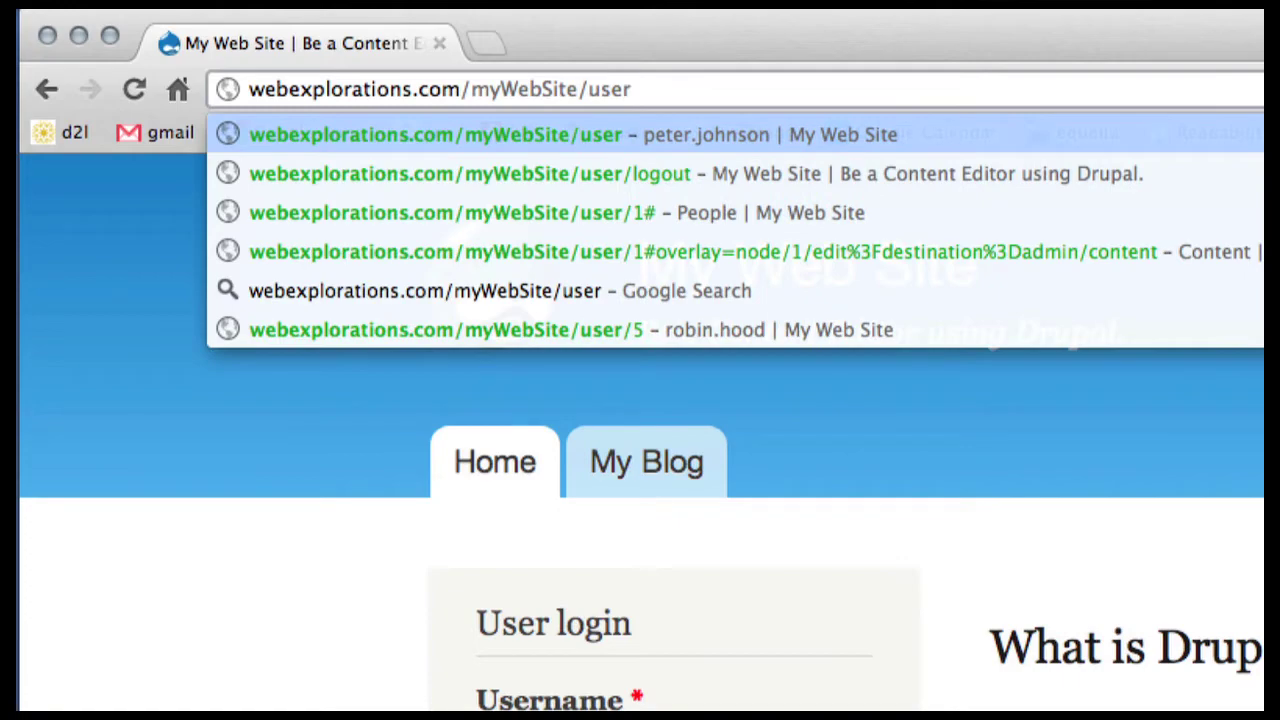
key(Return)
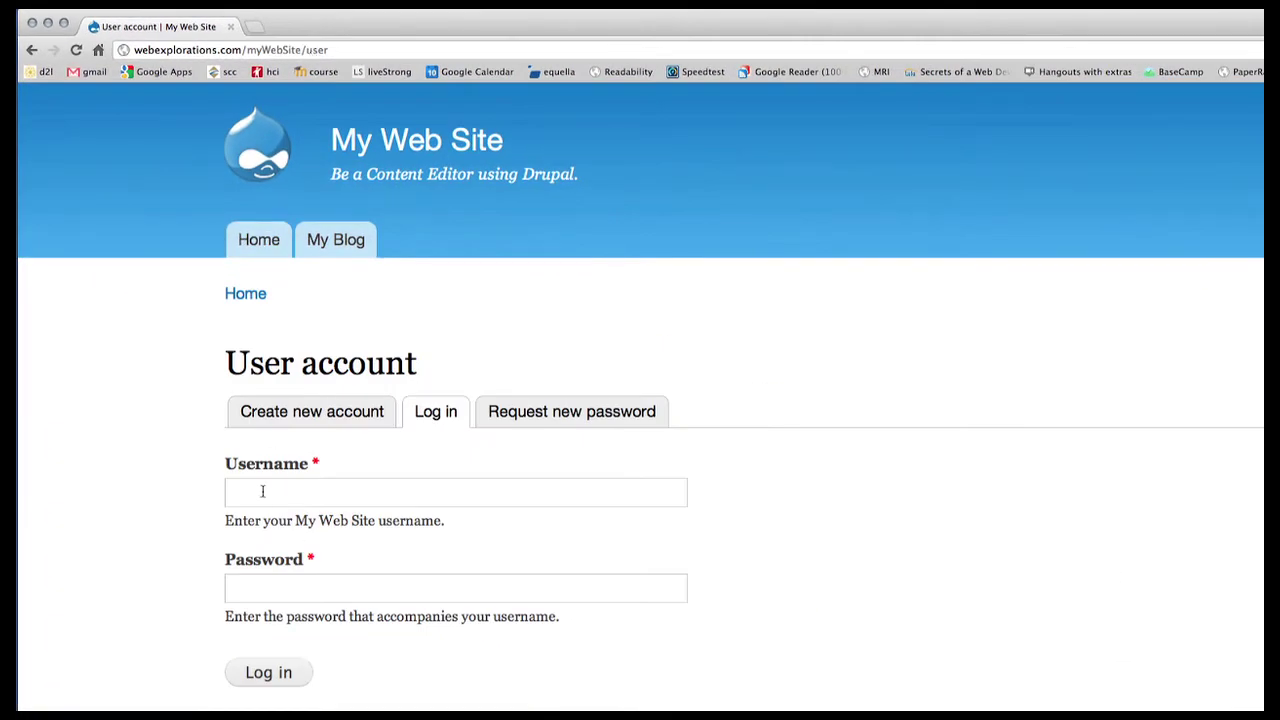
Step: Log in with the account's username and password
click(254, 491)
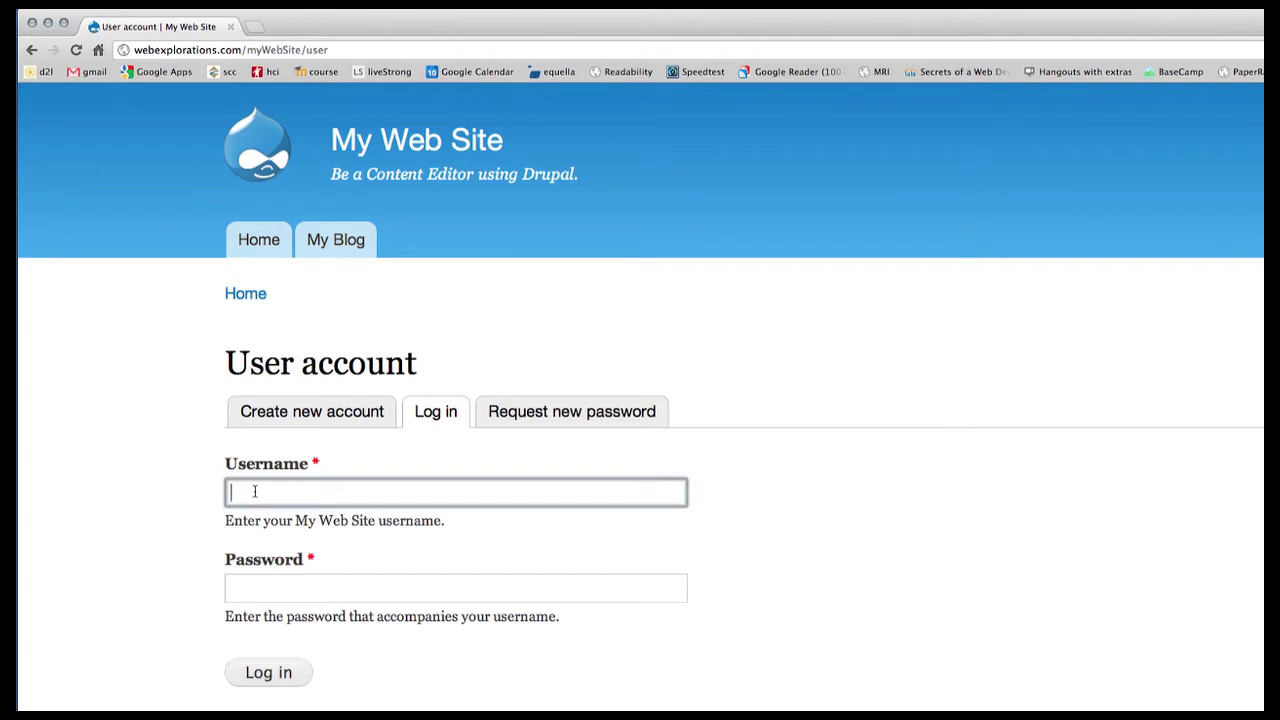
text(robin.hood)
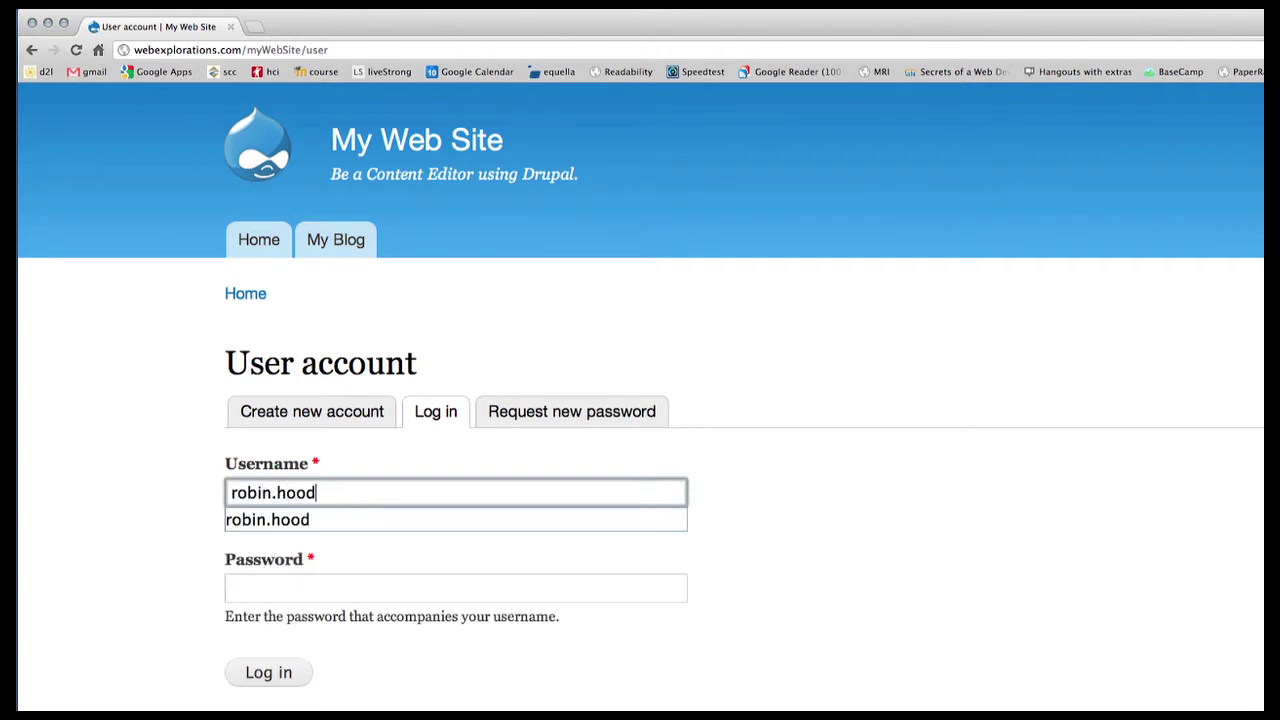
key(Tab)
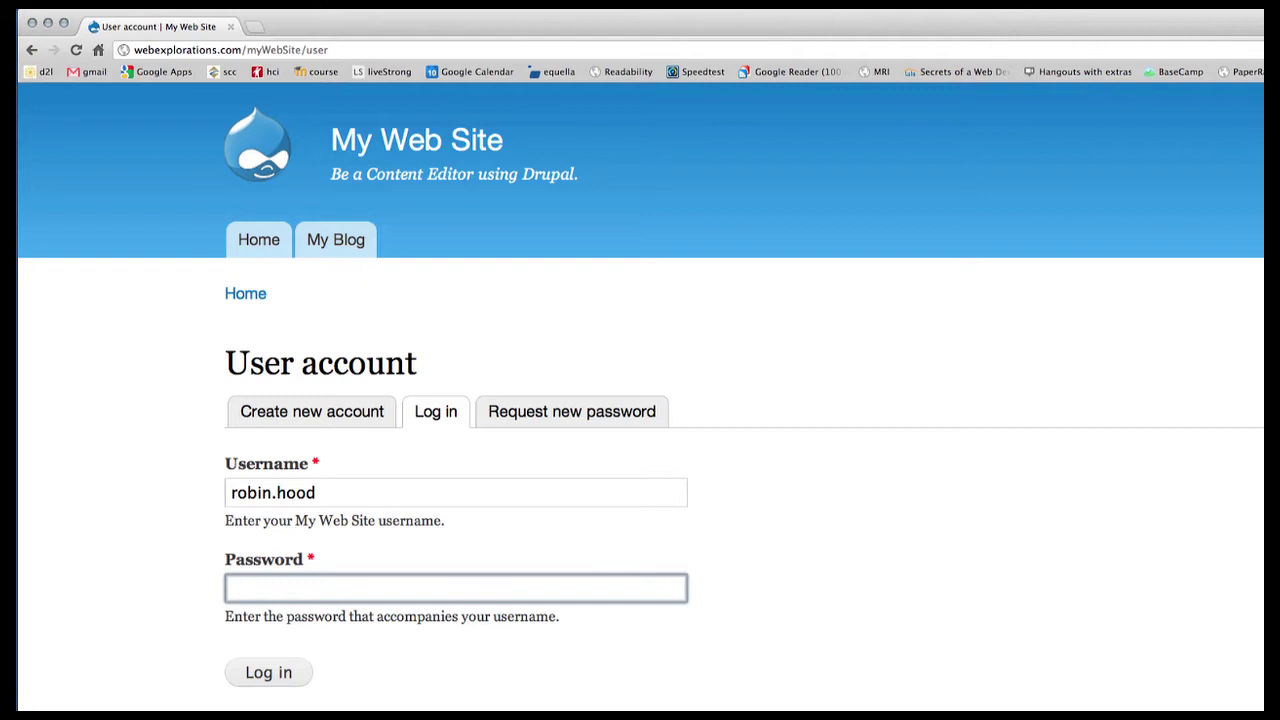
text(•••••••••)
key(Return)
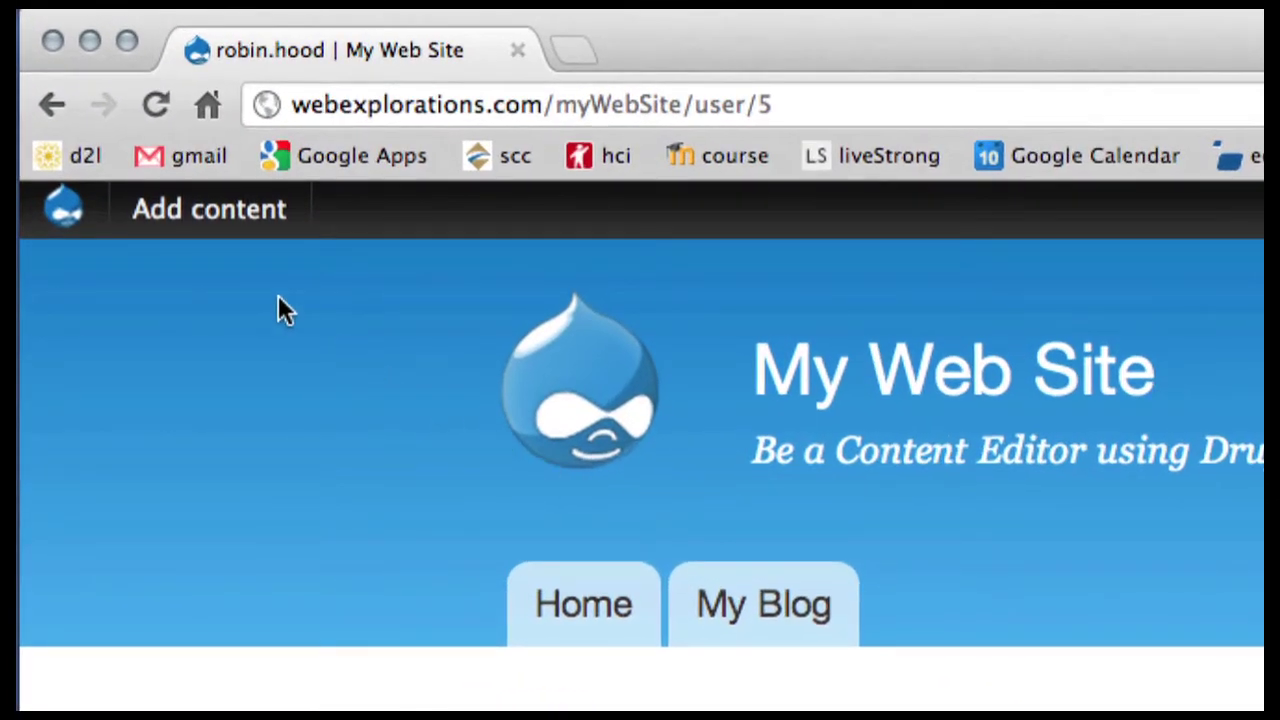
Step: Browse the My Blog listing, then return to the home page with Add content's types showing
mouse_move(165, 228)
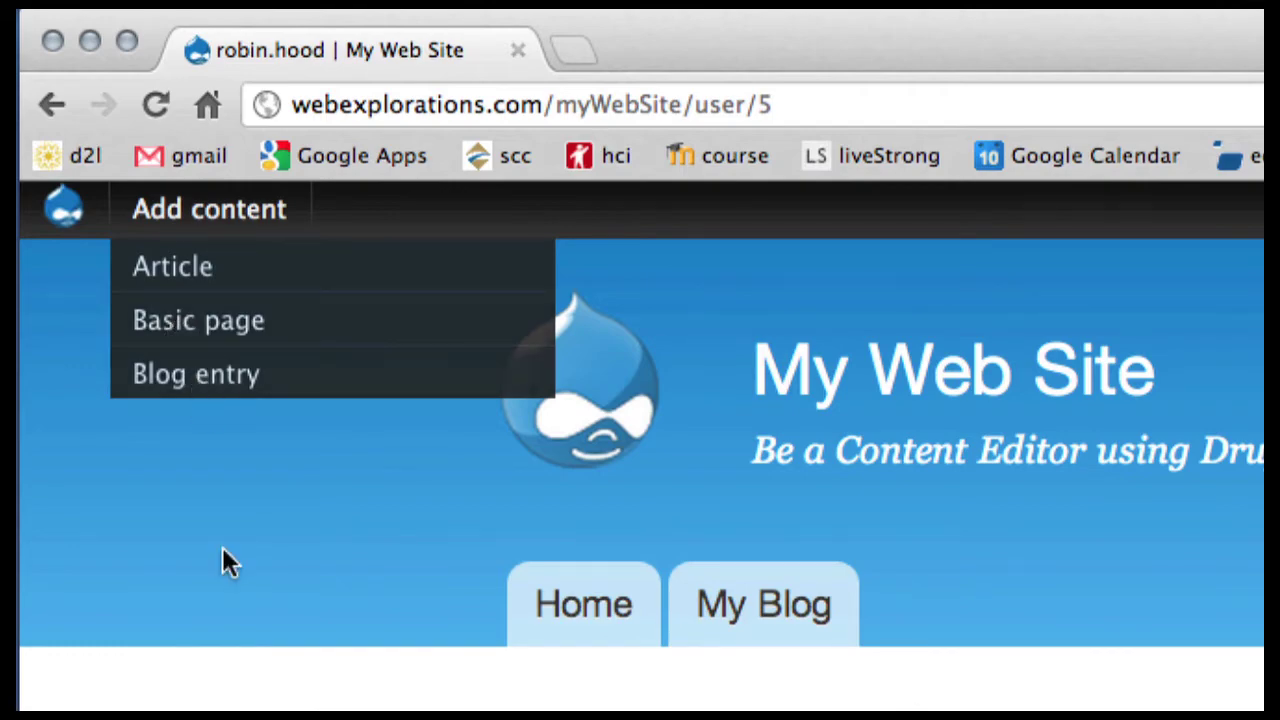
click(768, 610)
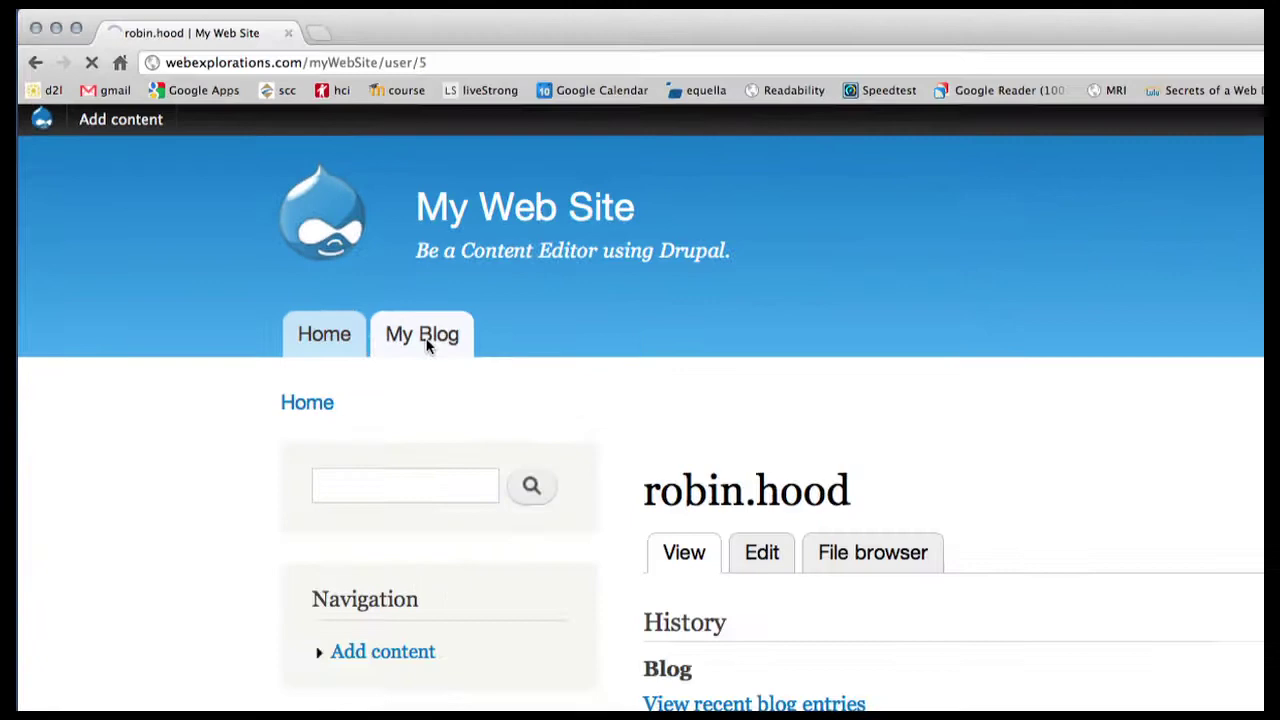
scroll(695, 480, down, 5)
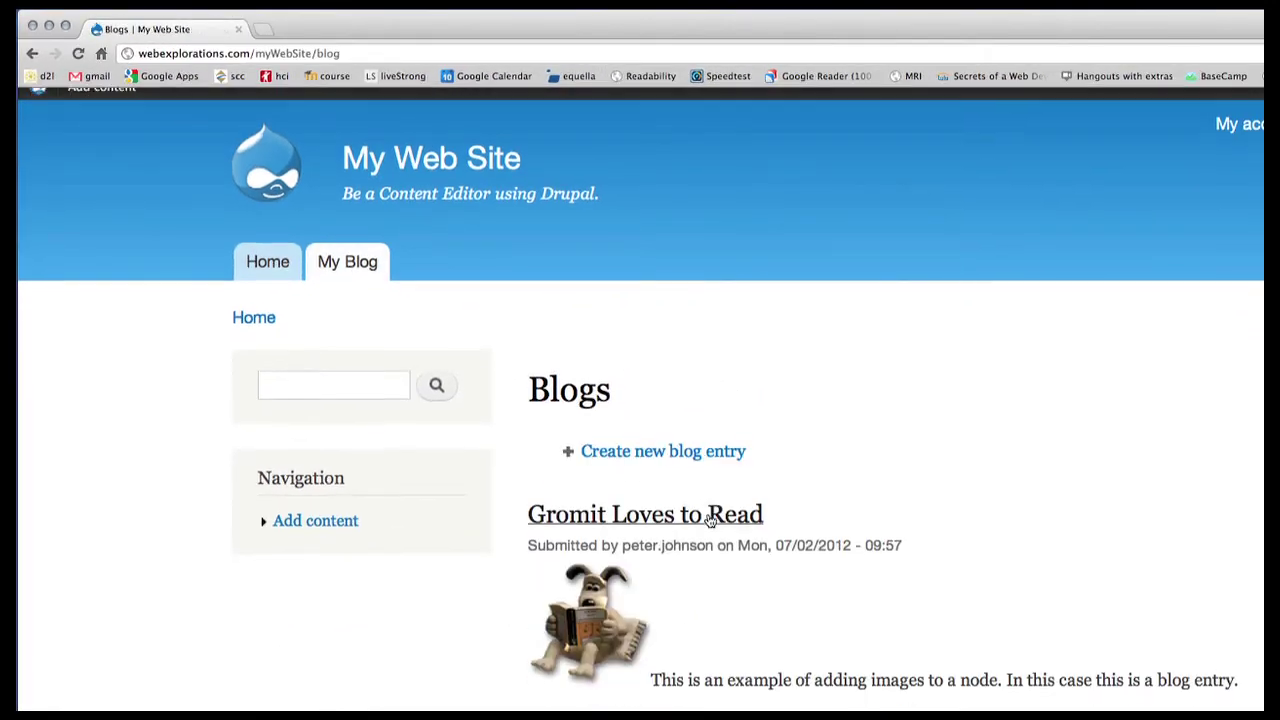
scroll(708, 519, up, 3)
scroll(707, 519, up, 1)
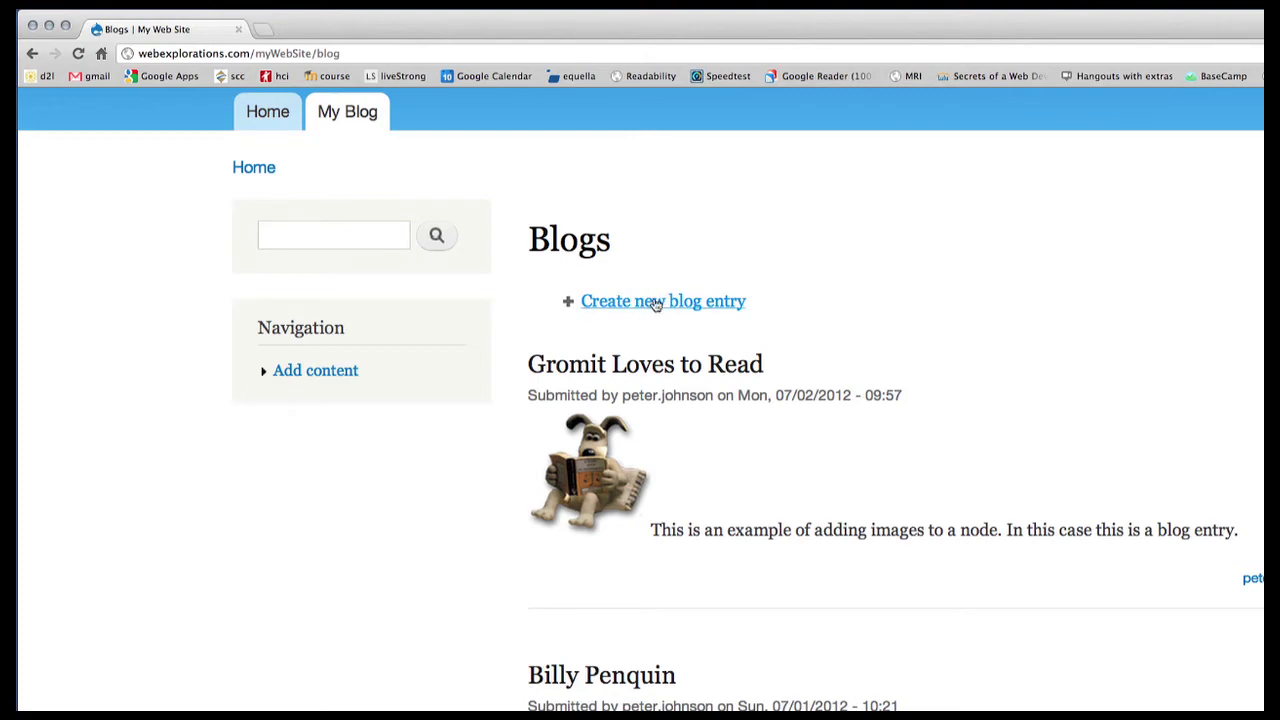
scroll(515, 240, up, 3)
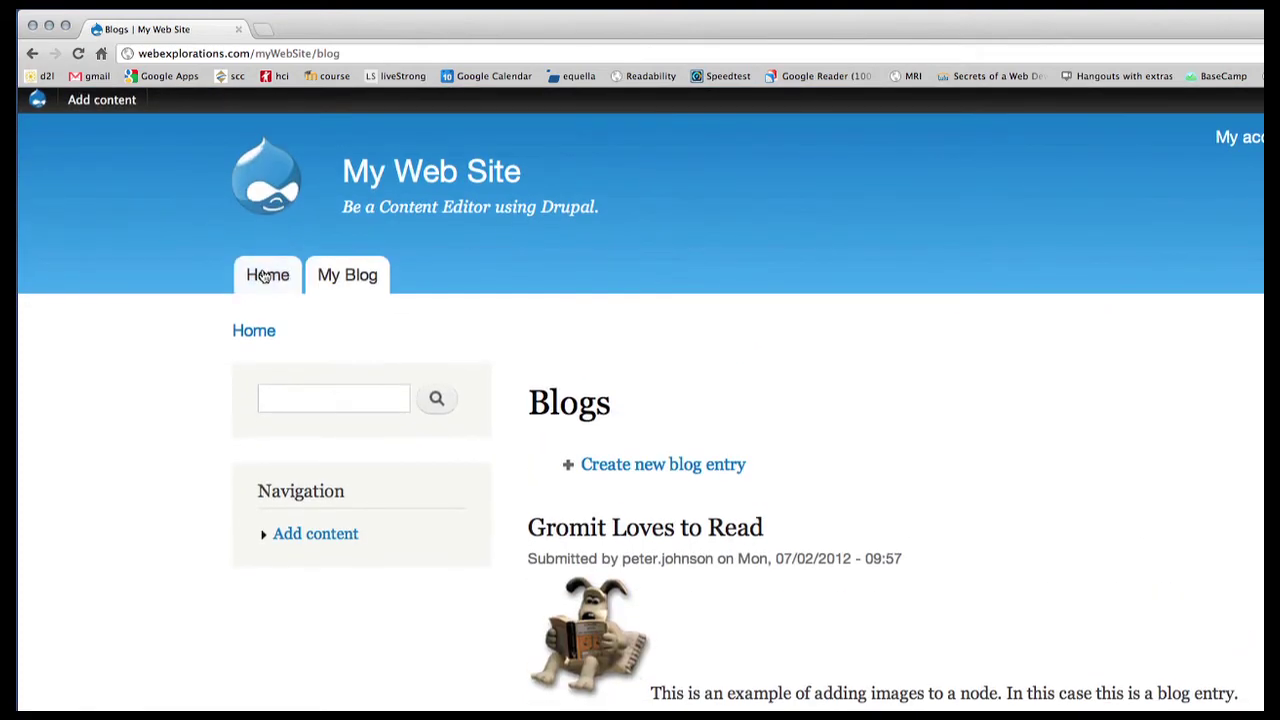
click(266, 276)
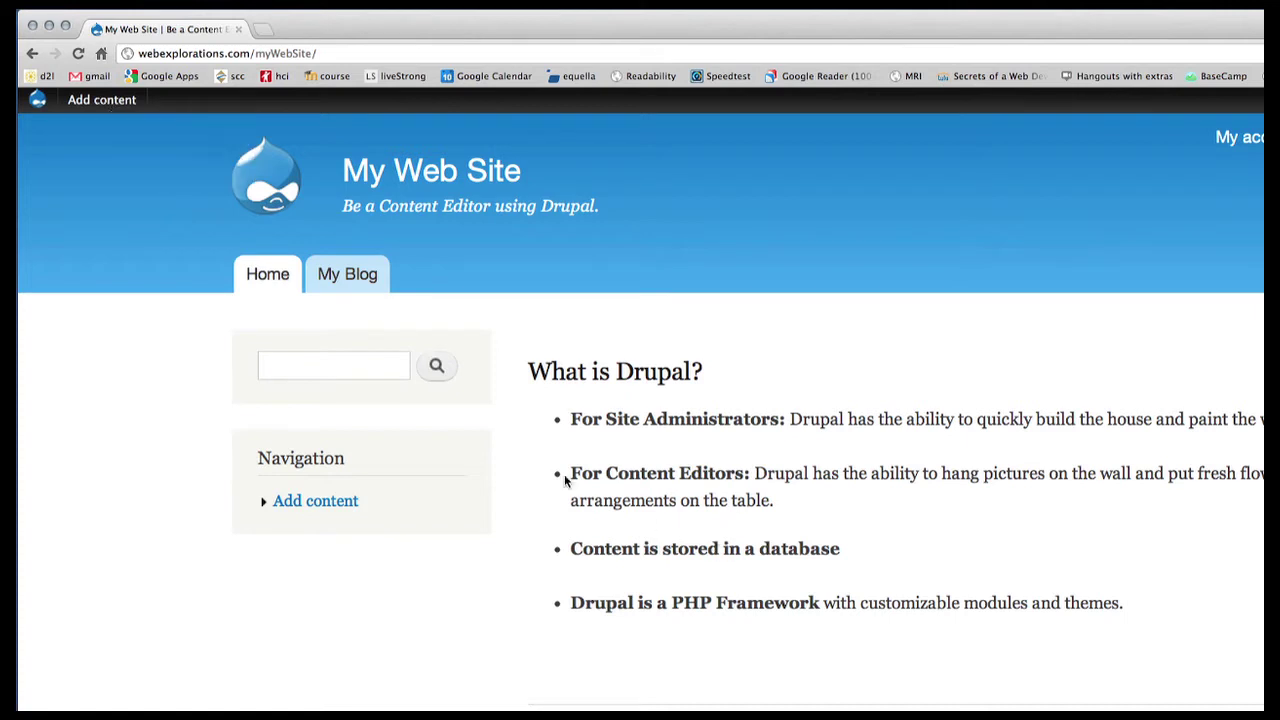
mouse_move(120, 100)
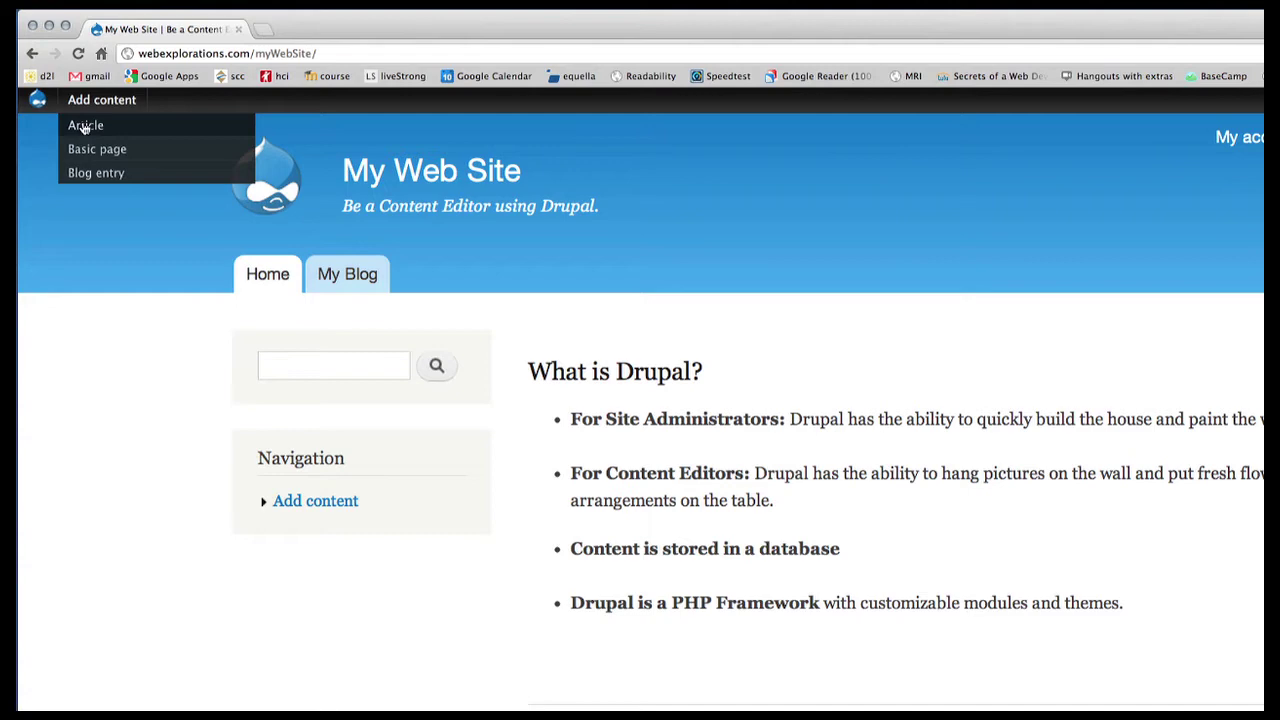
Step: Create a new Article titled 'Testing Adding a new Article' with tags test, article, example
click(86, 128)
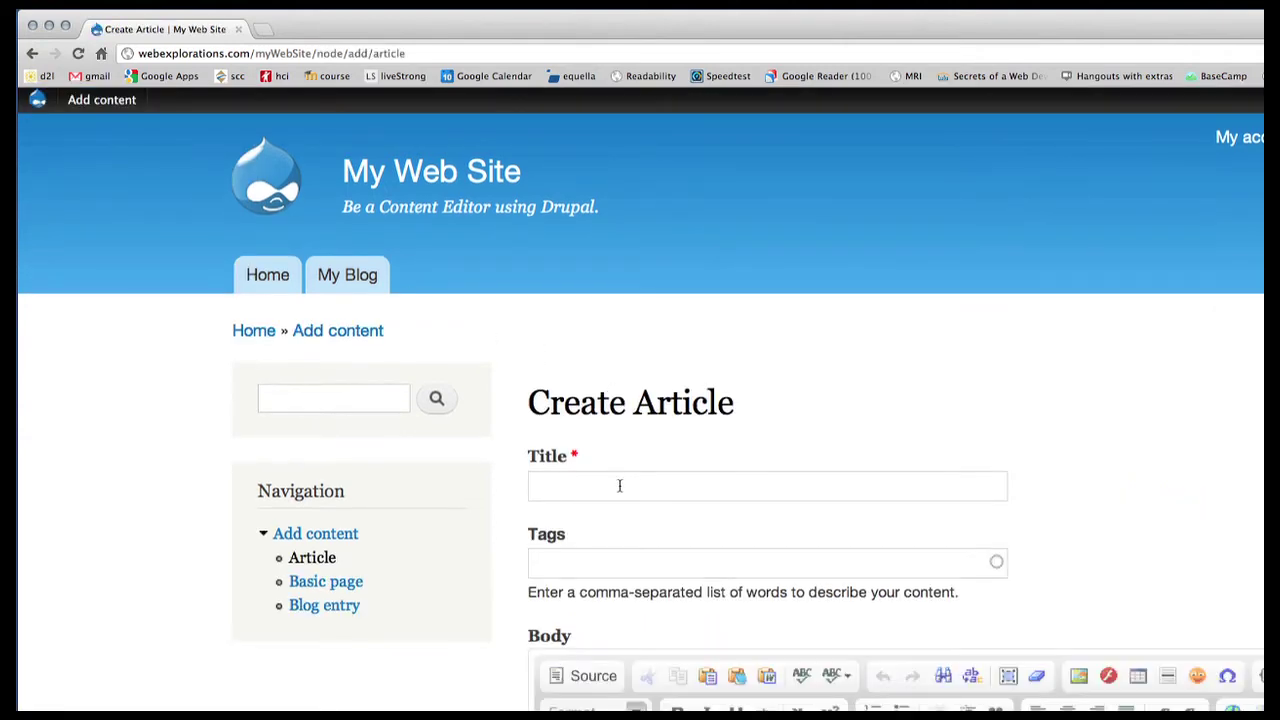
click(554, 485)
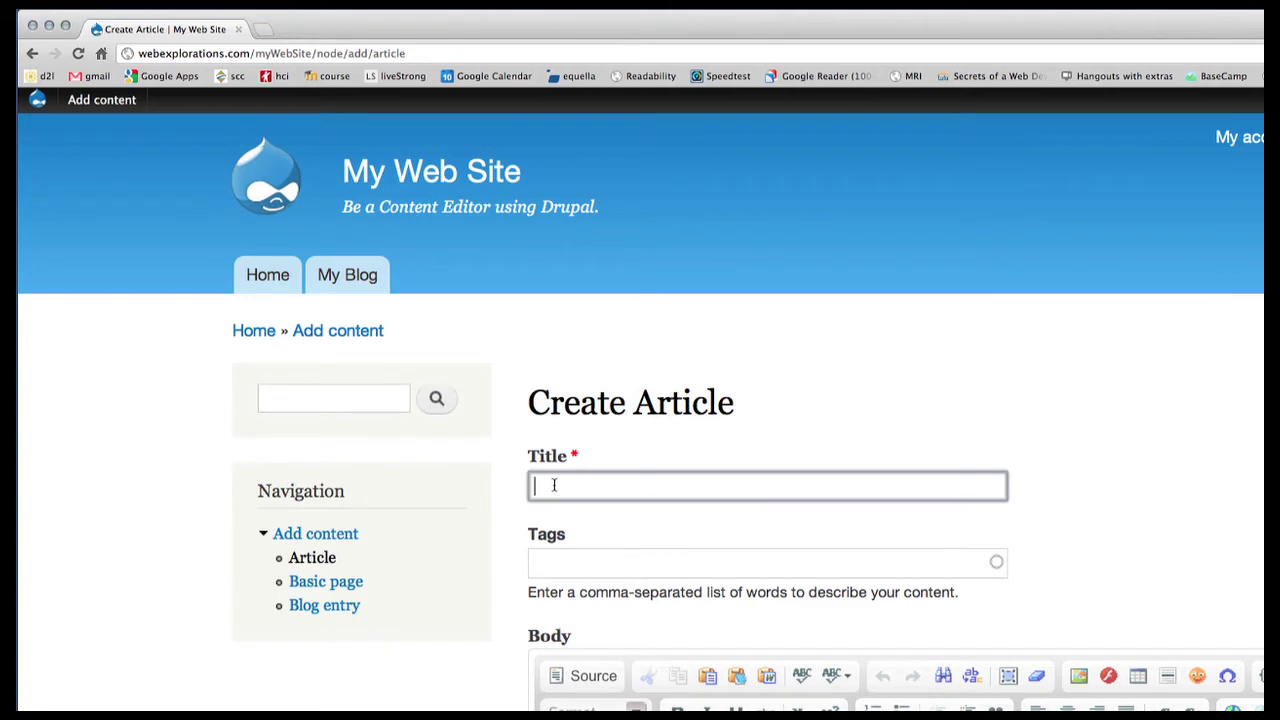
text(Testing)
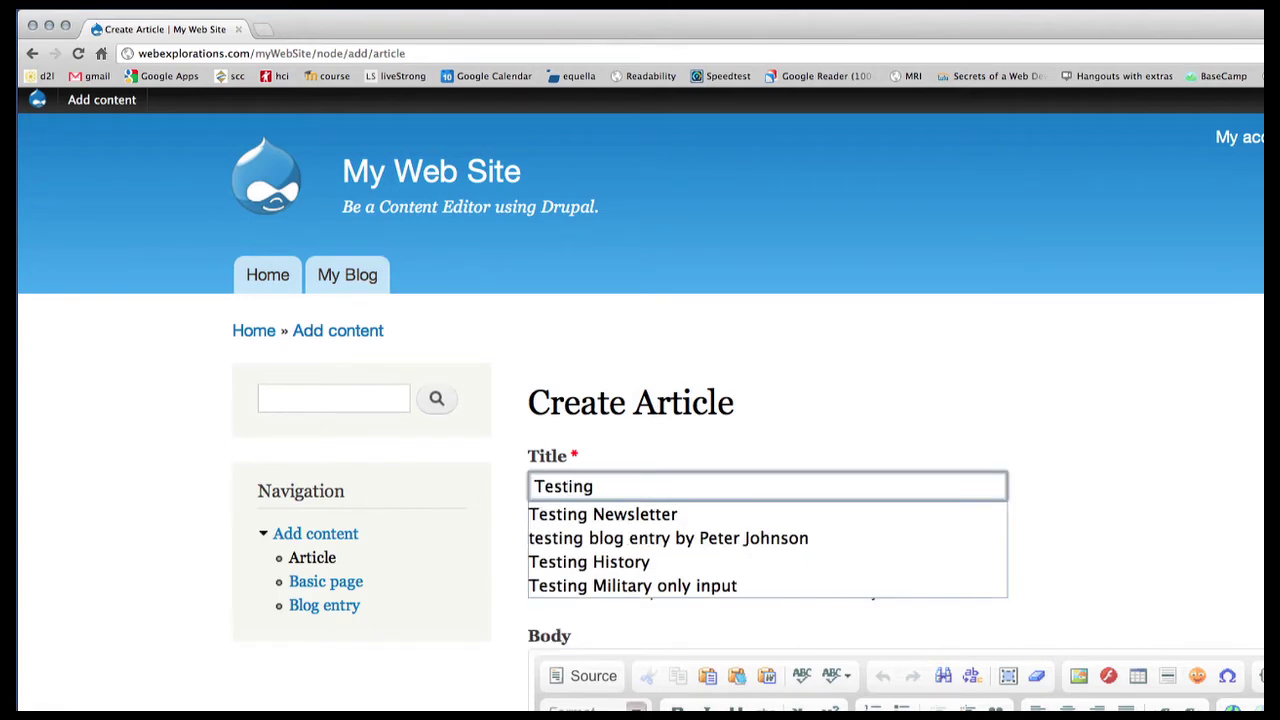
text( Adding a new)
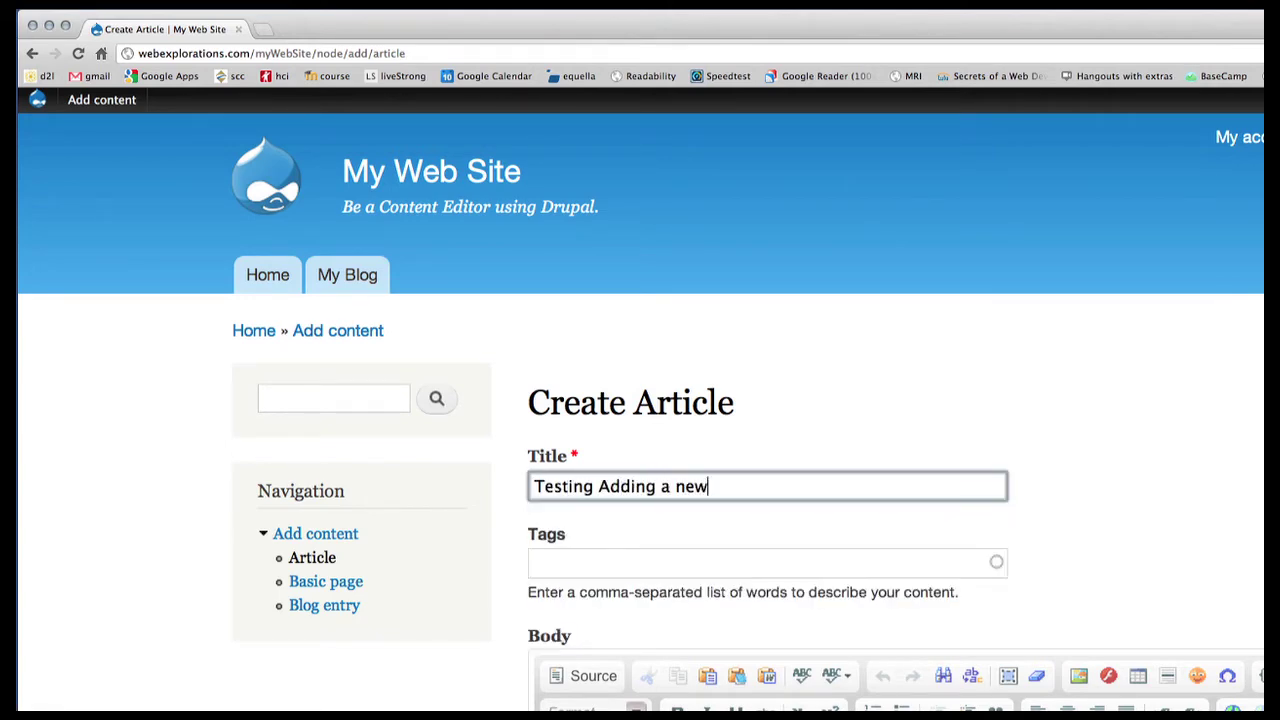
text( Article)
click(569, 566)
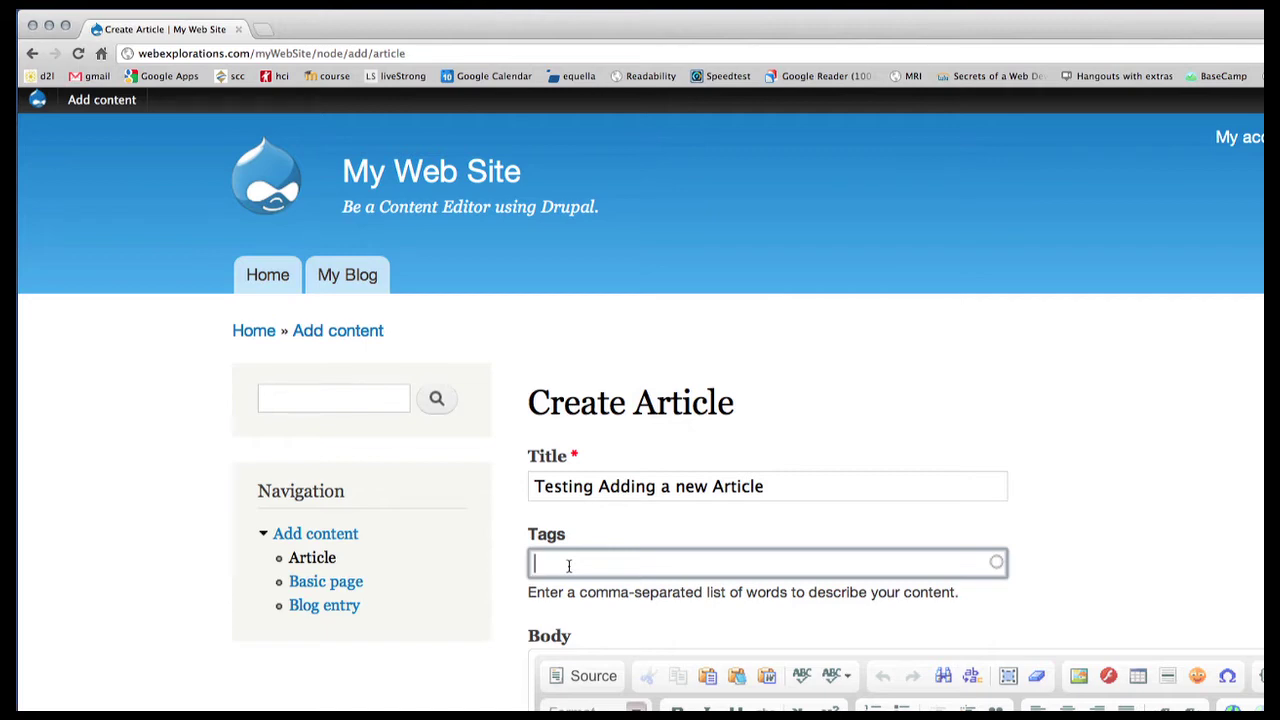
text(test, article, example)
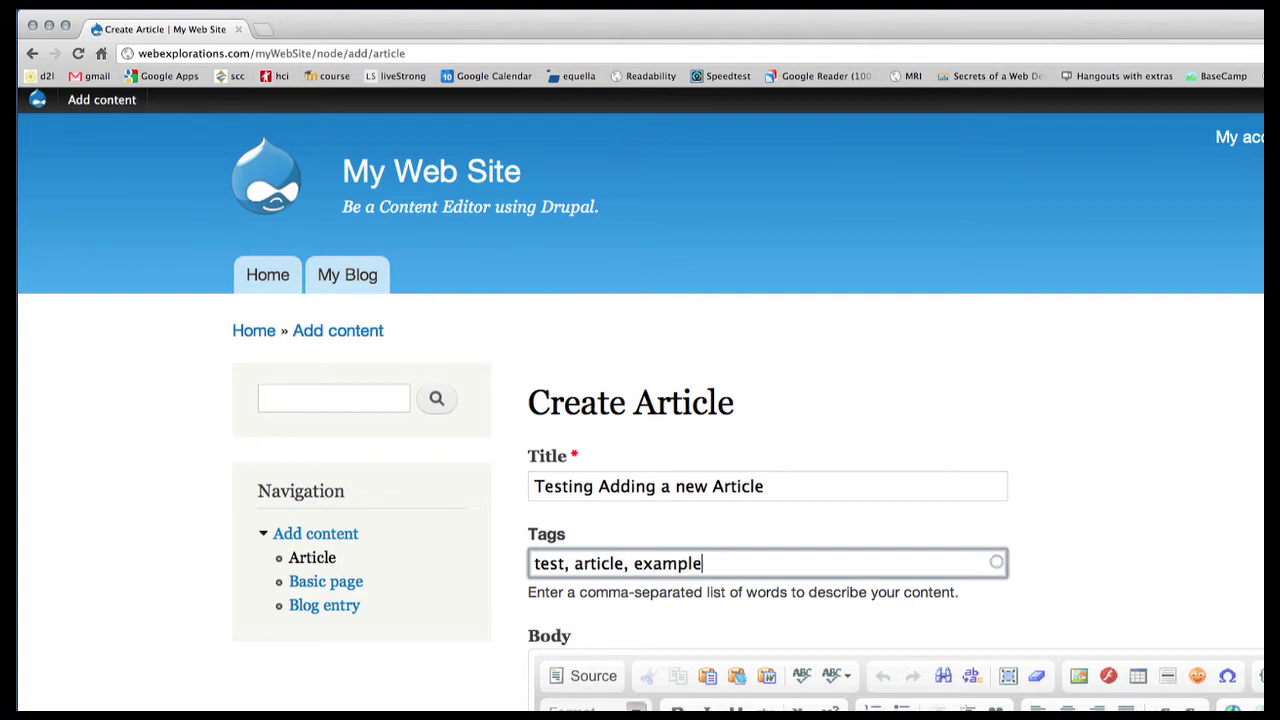
scroll(820, 690, down, 3)
Step: Write 'This is a sample article.' in the body and format it as Heading 2
click(634, 543)
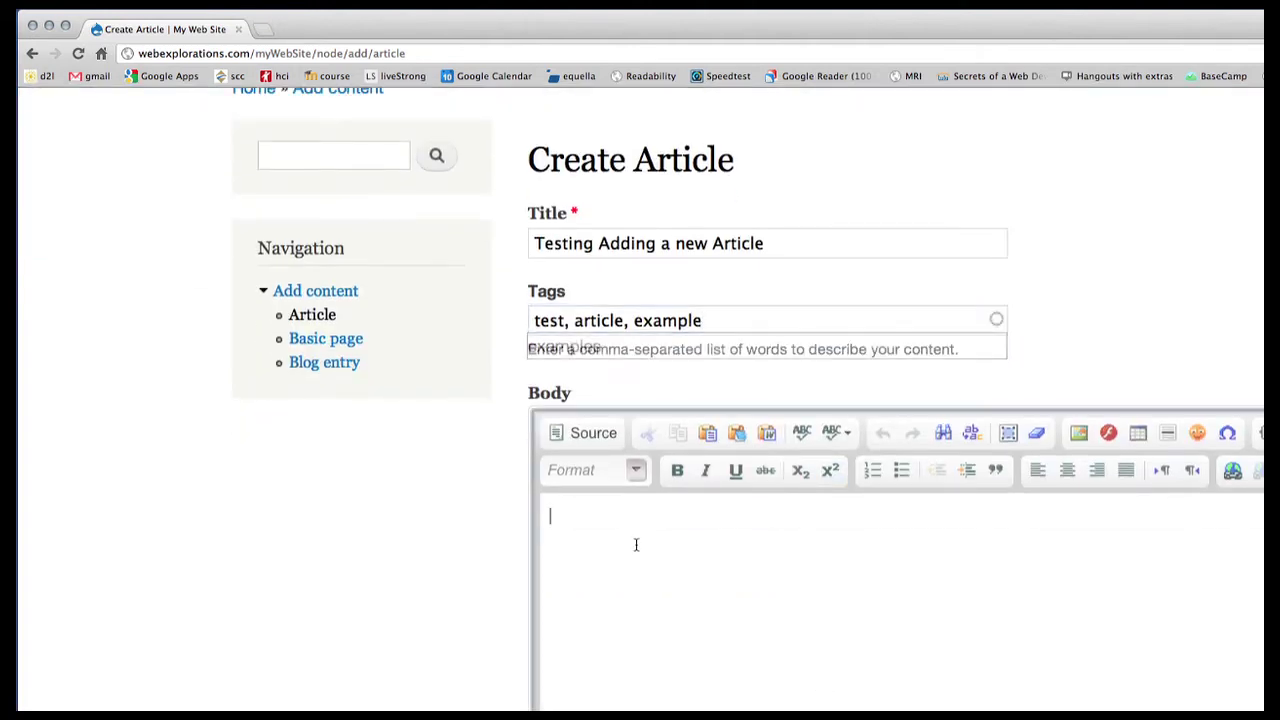
text(Tis i)
key(BackSpace)
key(BackSpace)
key(BackSpace)
key(BackSpace)
text(his)
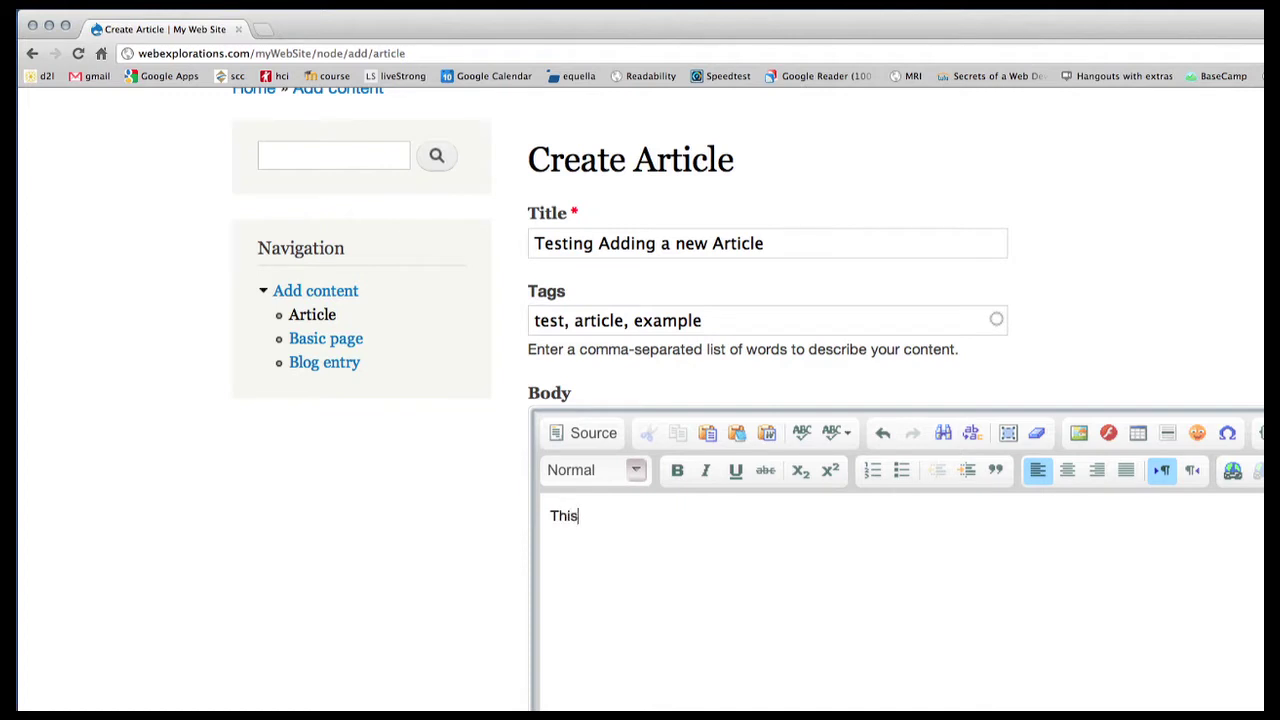
text( is a sample article.)
key(Return)
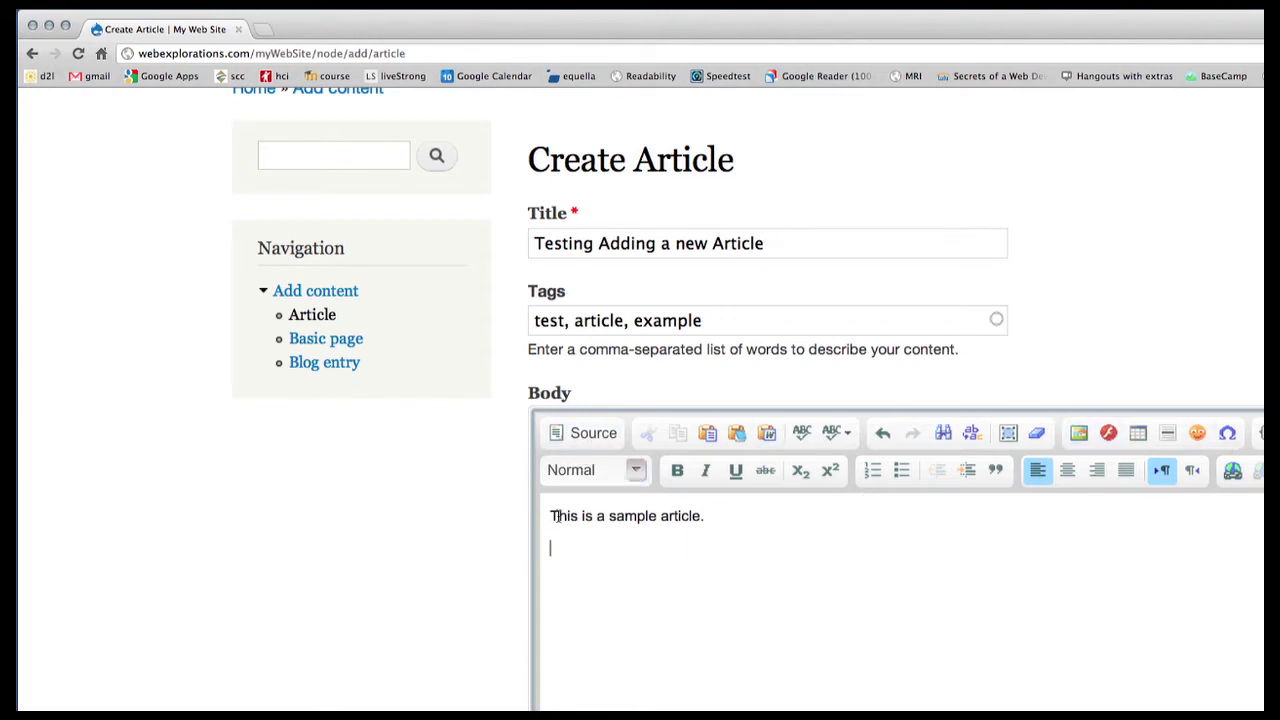
drag(549, 515, 706, 515)
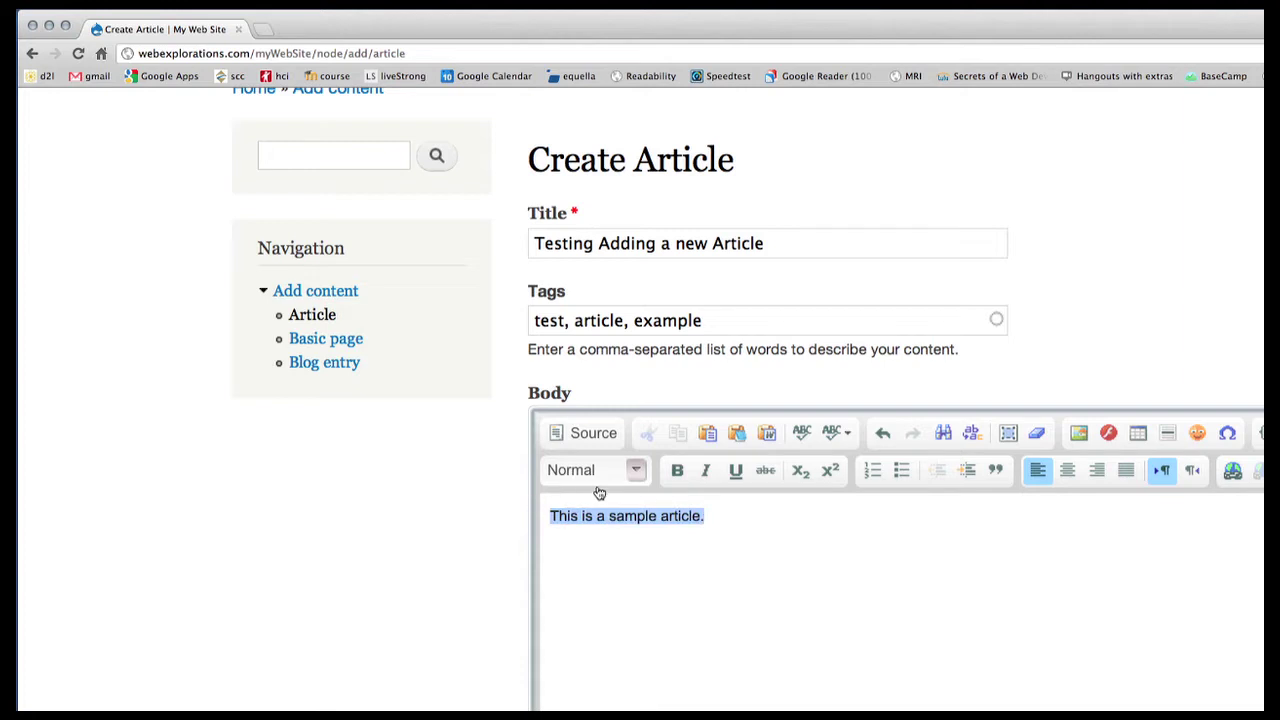
click(632, 476)
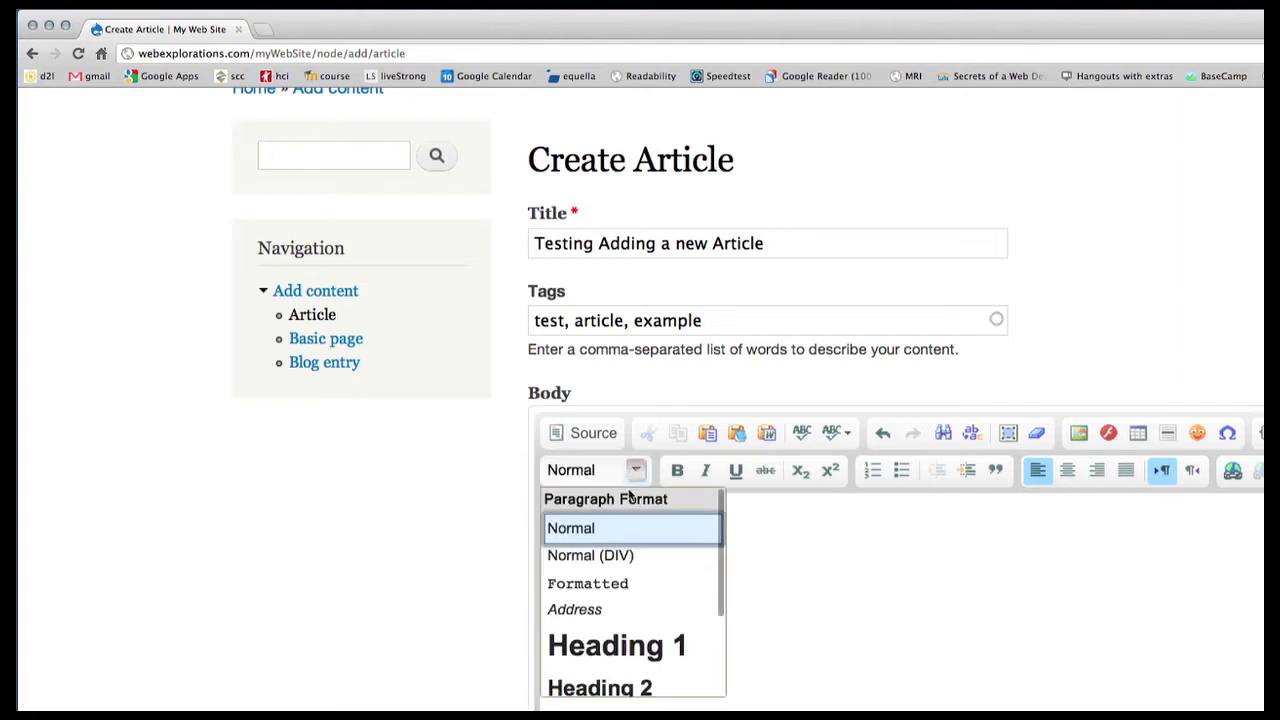
click(636, 687)
Step: Add the paragraph 'This is some sample text.' below the heading
click(824, 539)
key(Return)
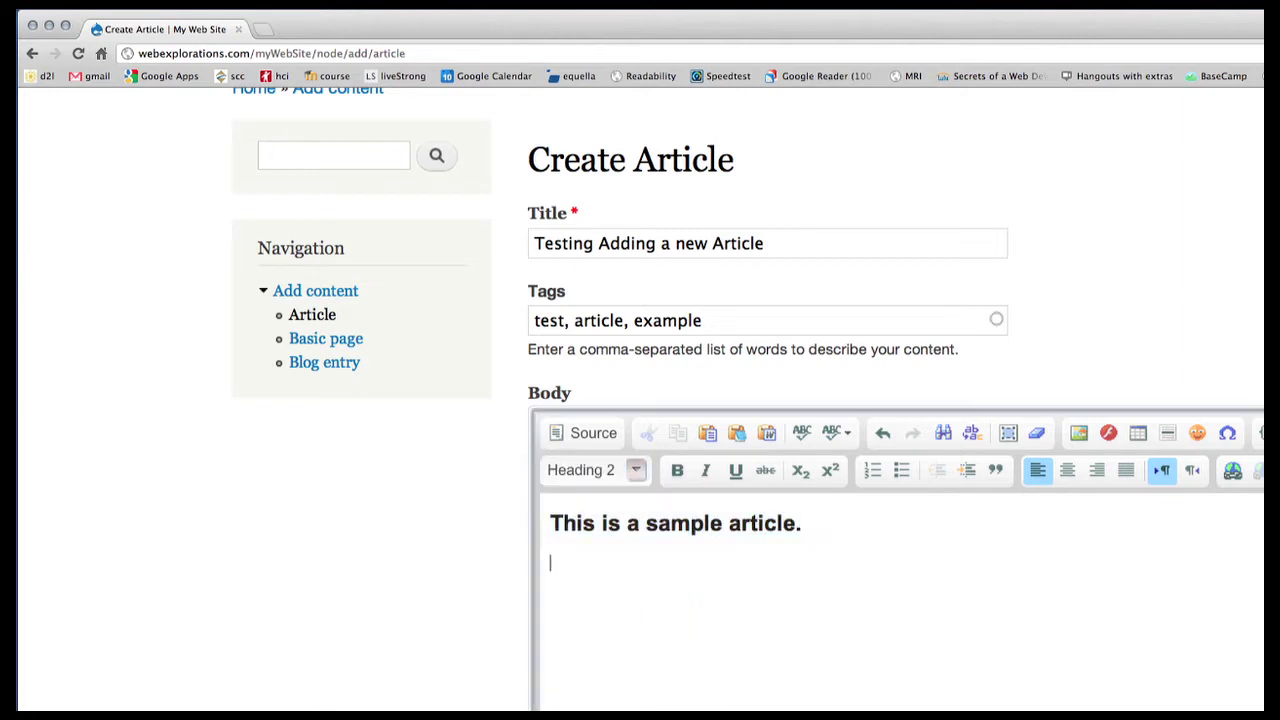
text(This is )
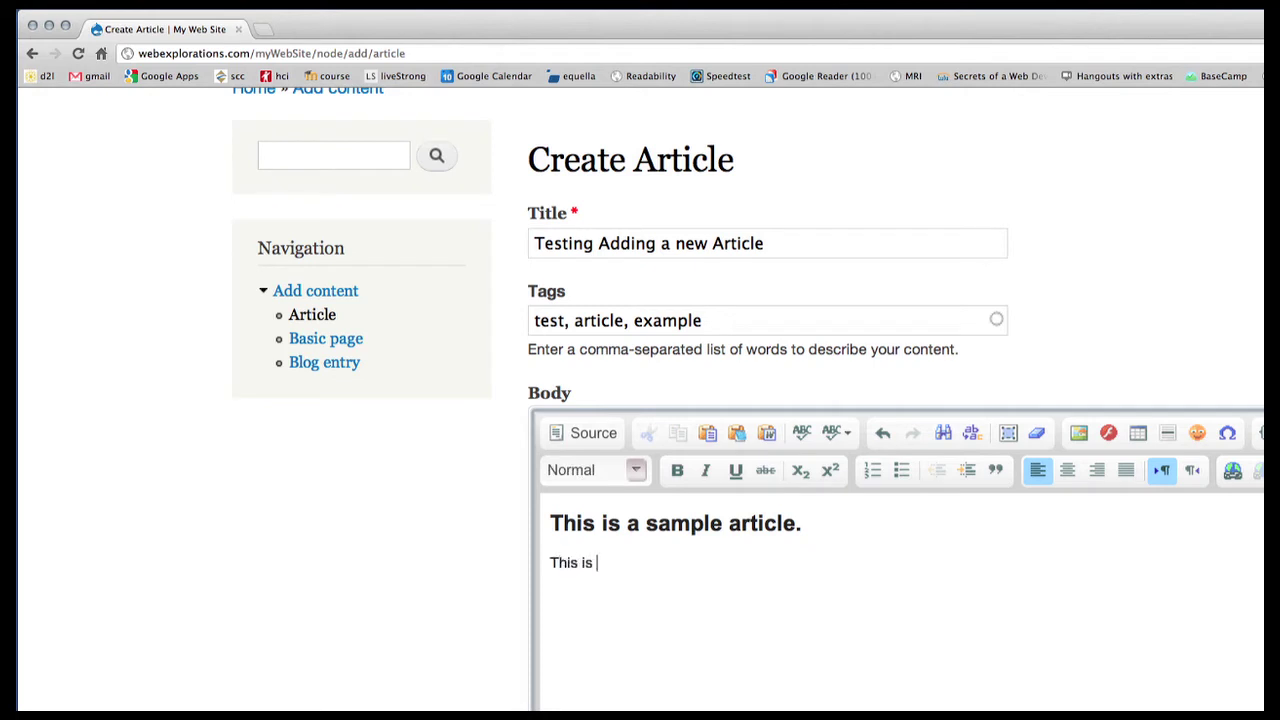
text(some s)
key(BackSpace)
text(ome same)
key(BackSpace)
text(ple test)
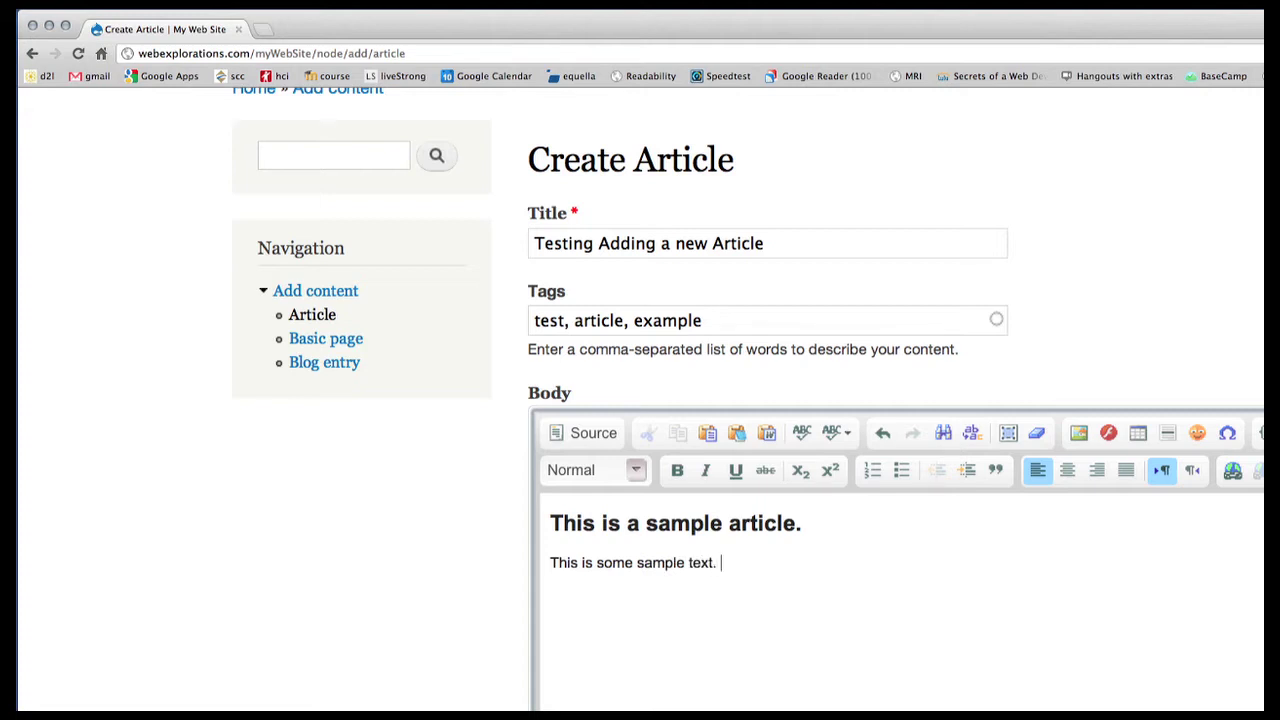
key(Return)
Step: Add a bulleted list of item one, item two, item three below the text, then end the list
click(901, 470)
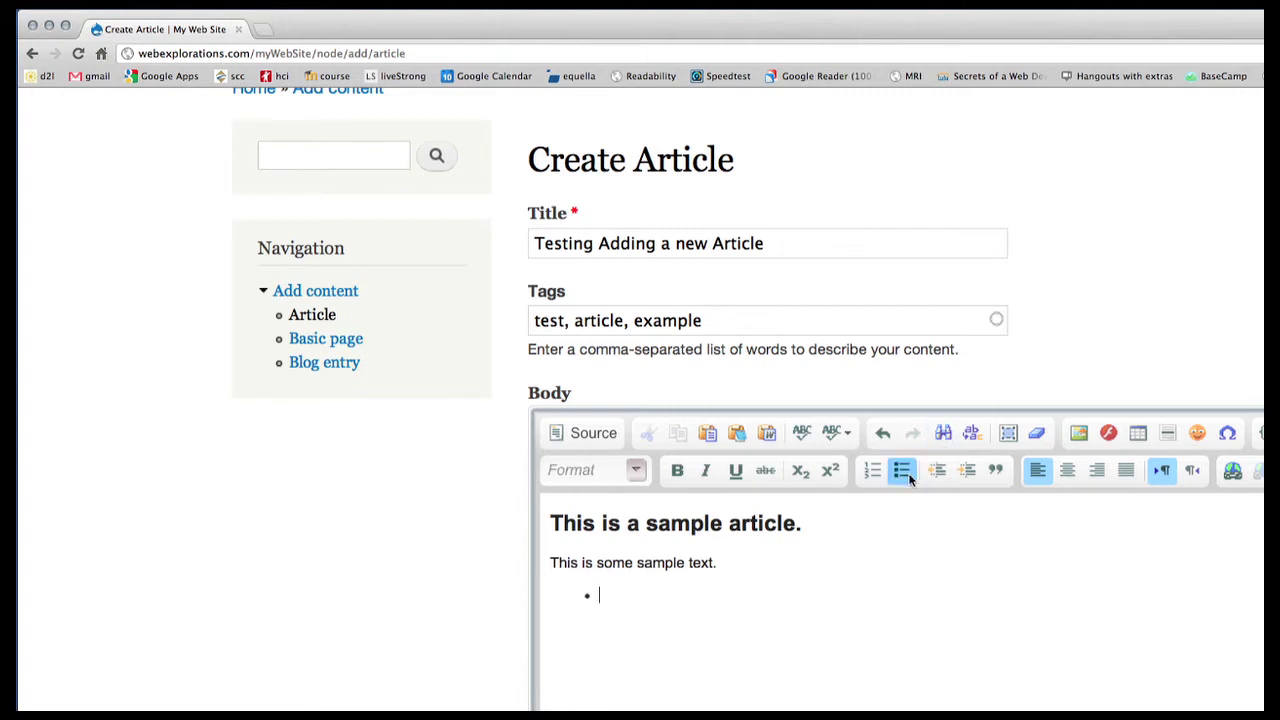
text(item one )
text(item two )
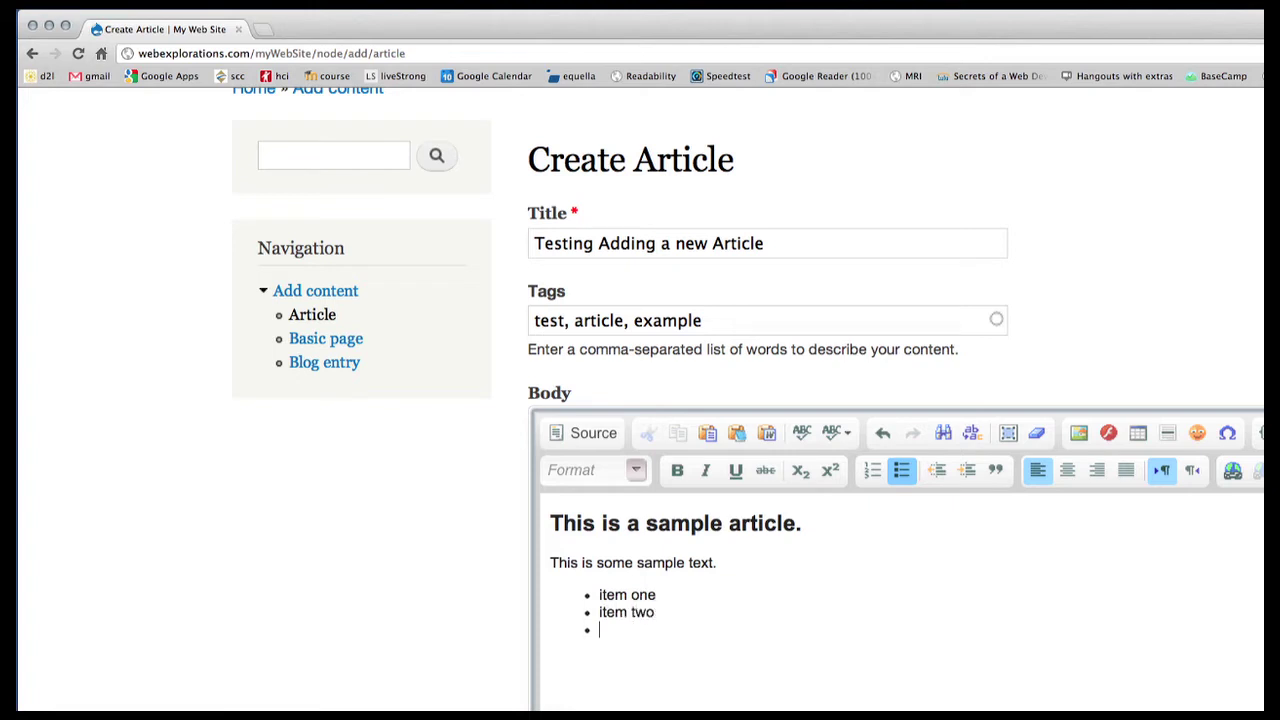
text(item three)
drag(580, 595, 716, 642)
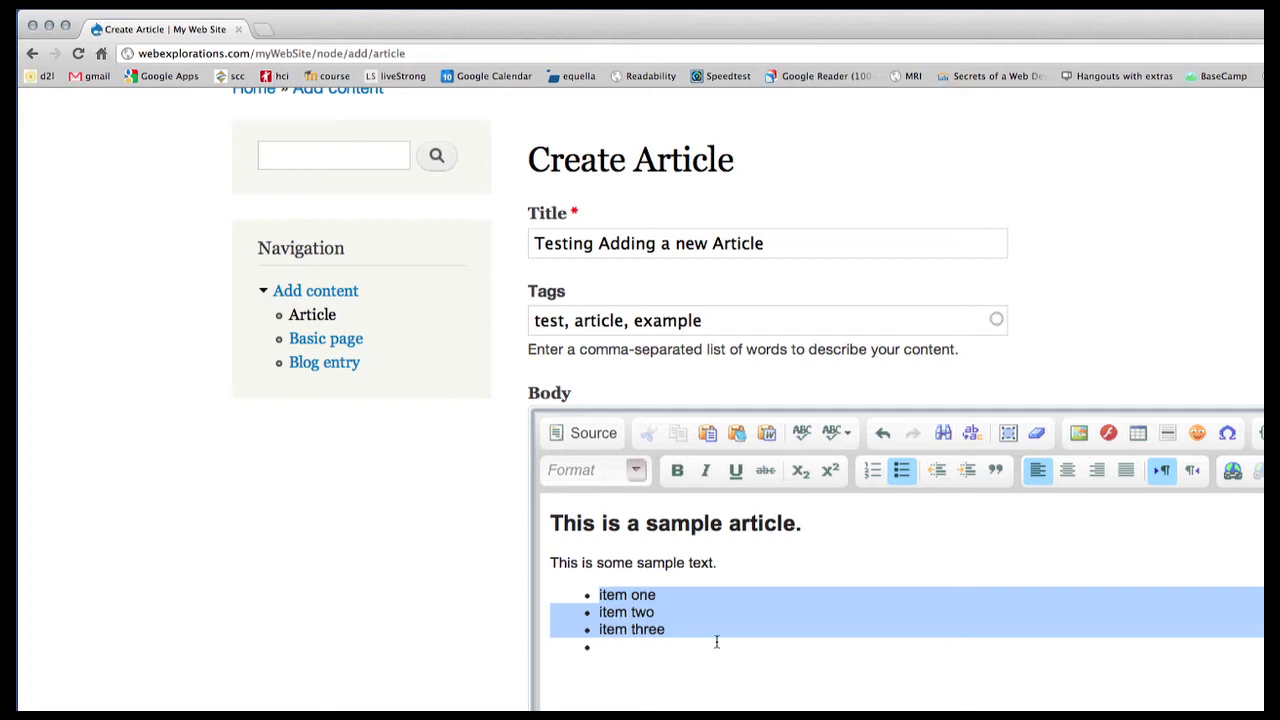
click(866, 470)
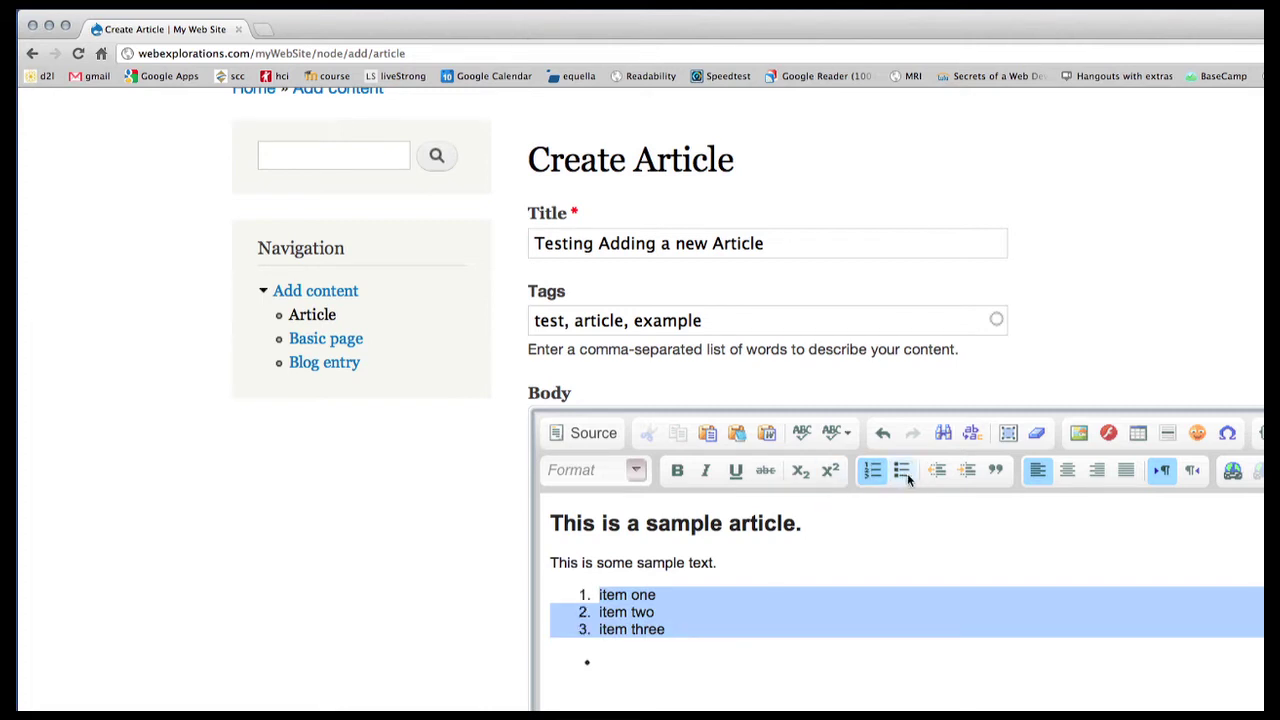
click(903, 471)
click(608, 481)
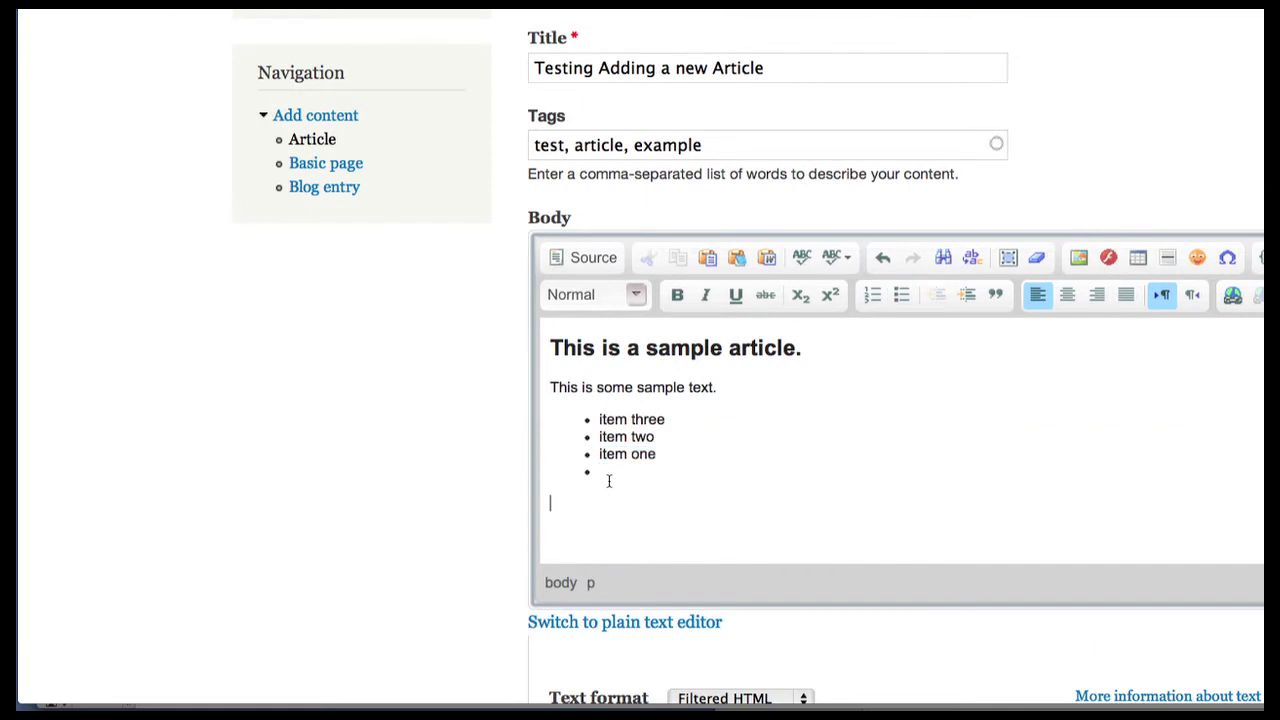
key(Return)
scroll(470, 447, down, 3)
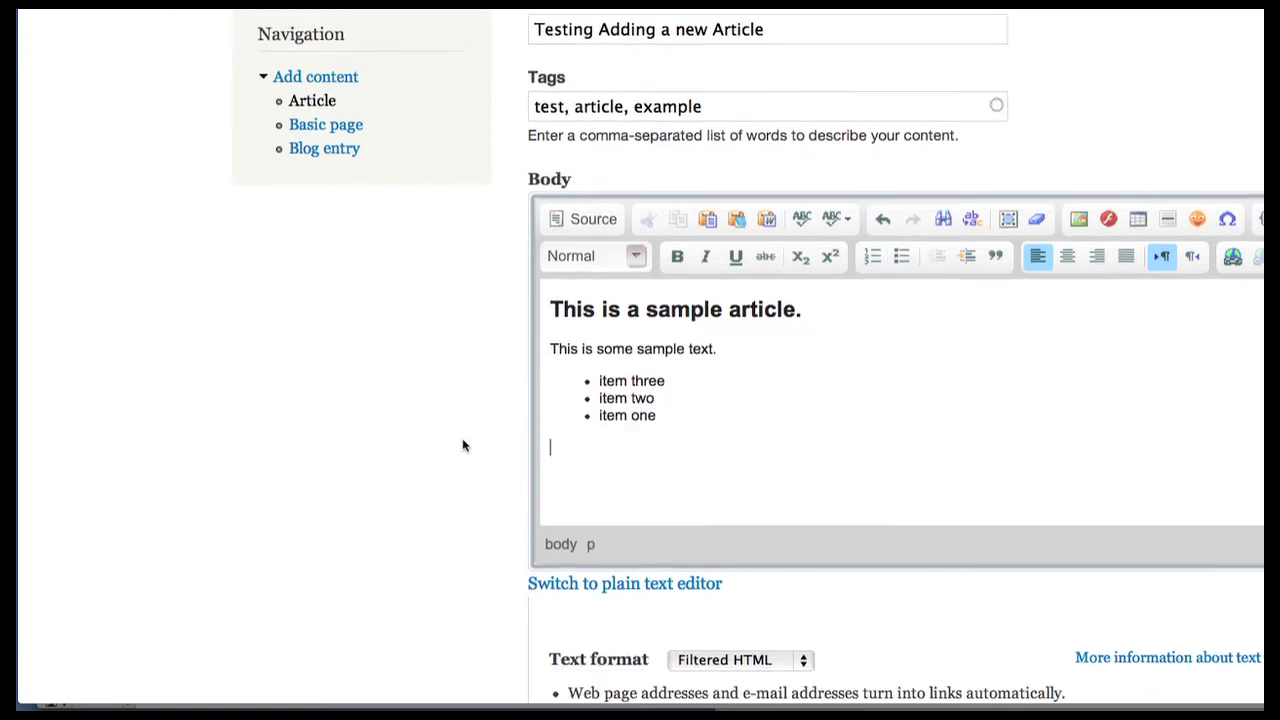
click(610, 494)
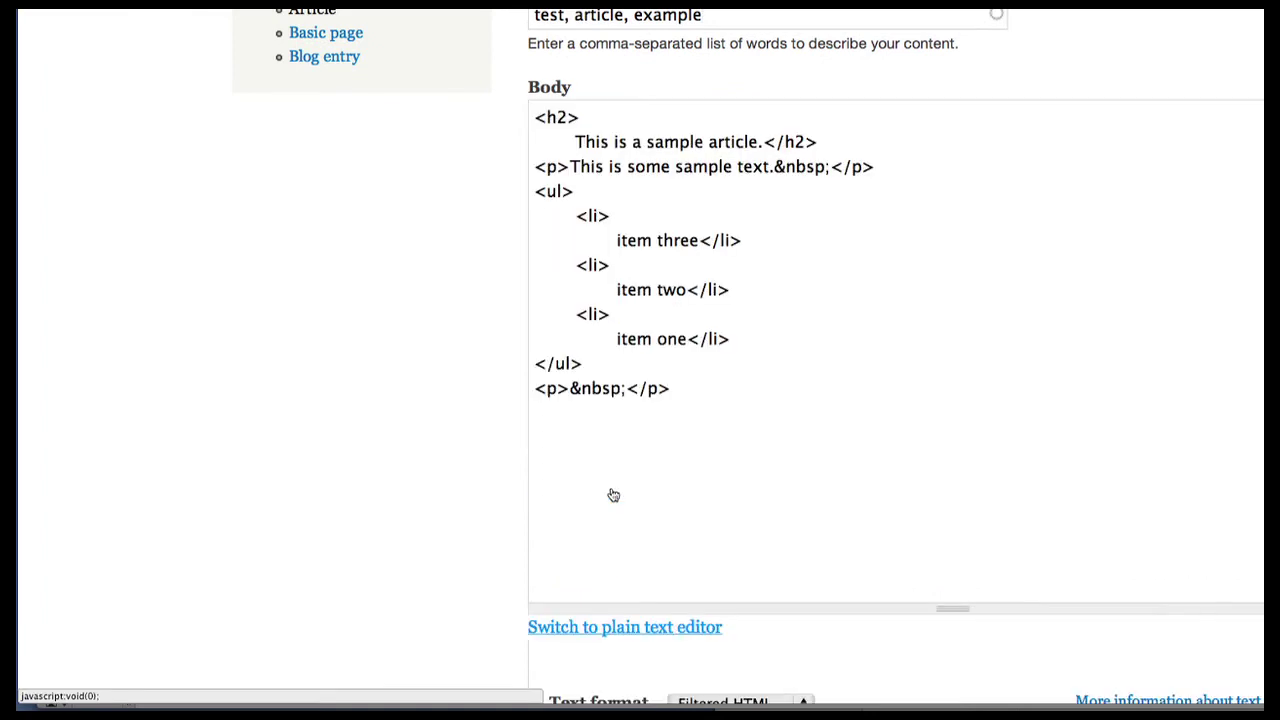
drag(534, 117, 860, 405)
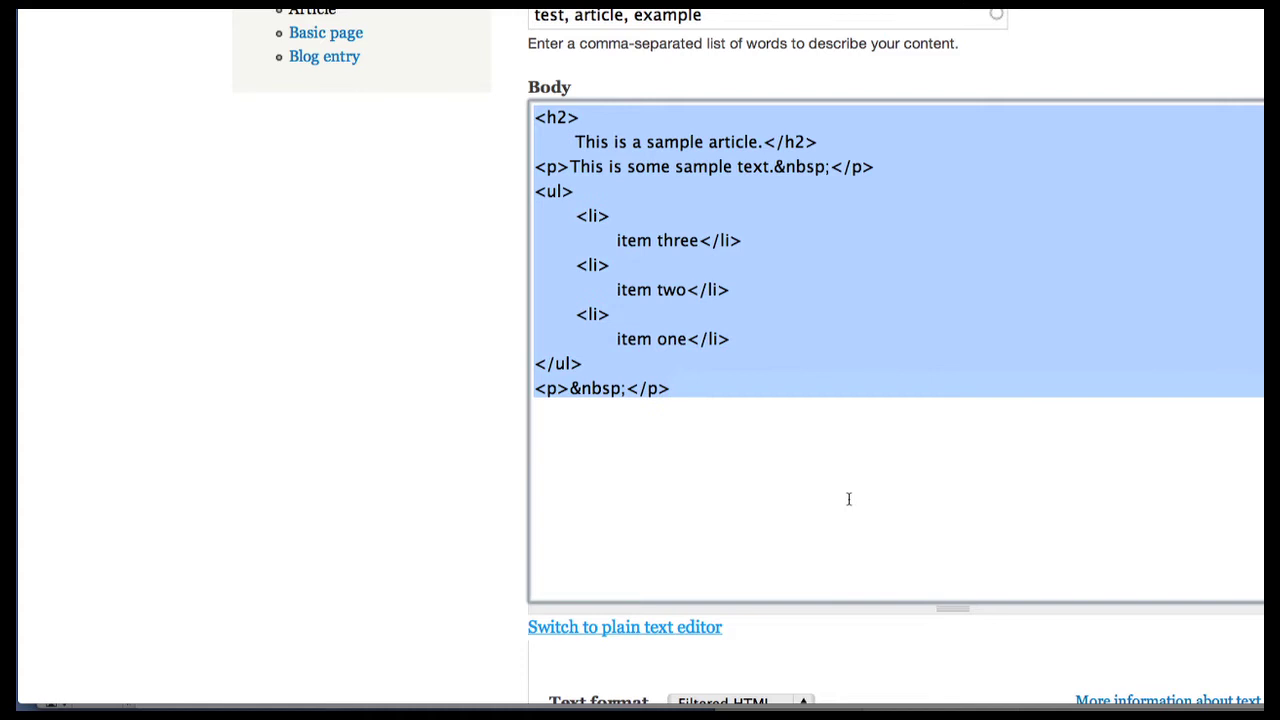
click(698, 240)
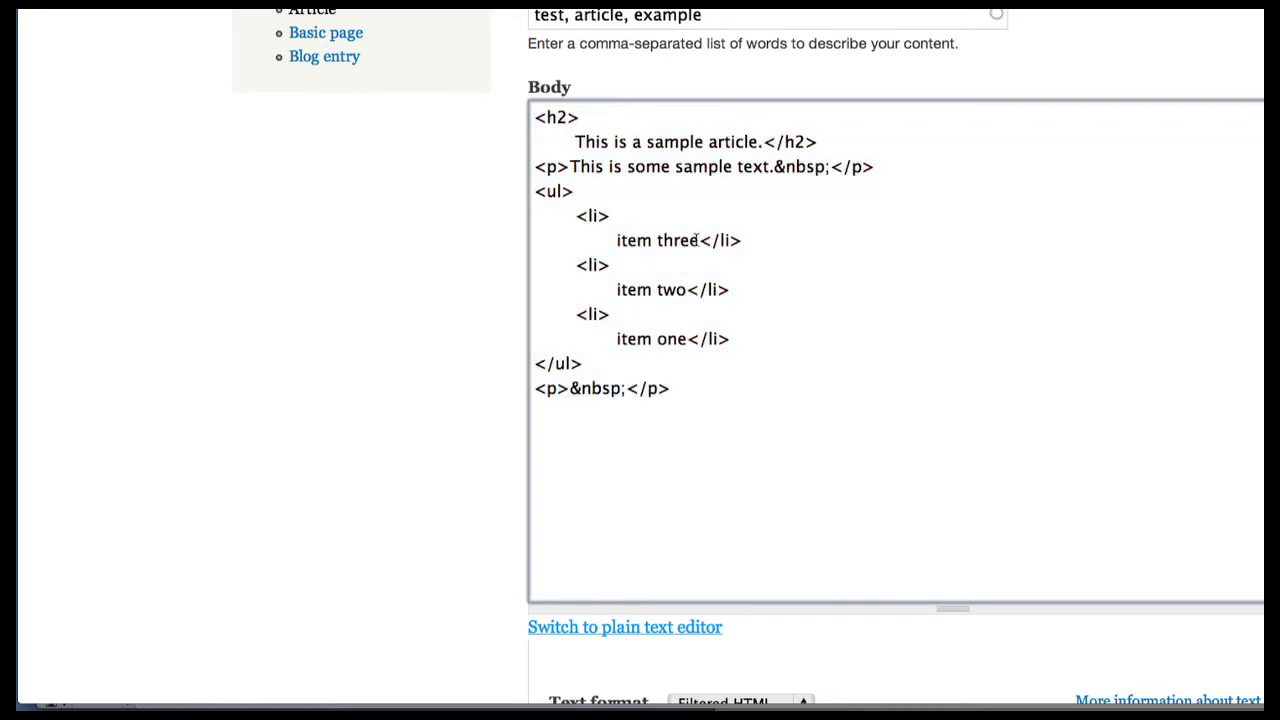
text(and four)
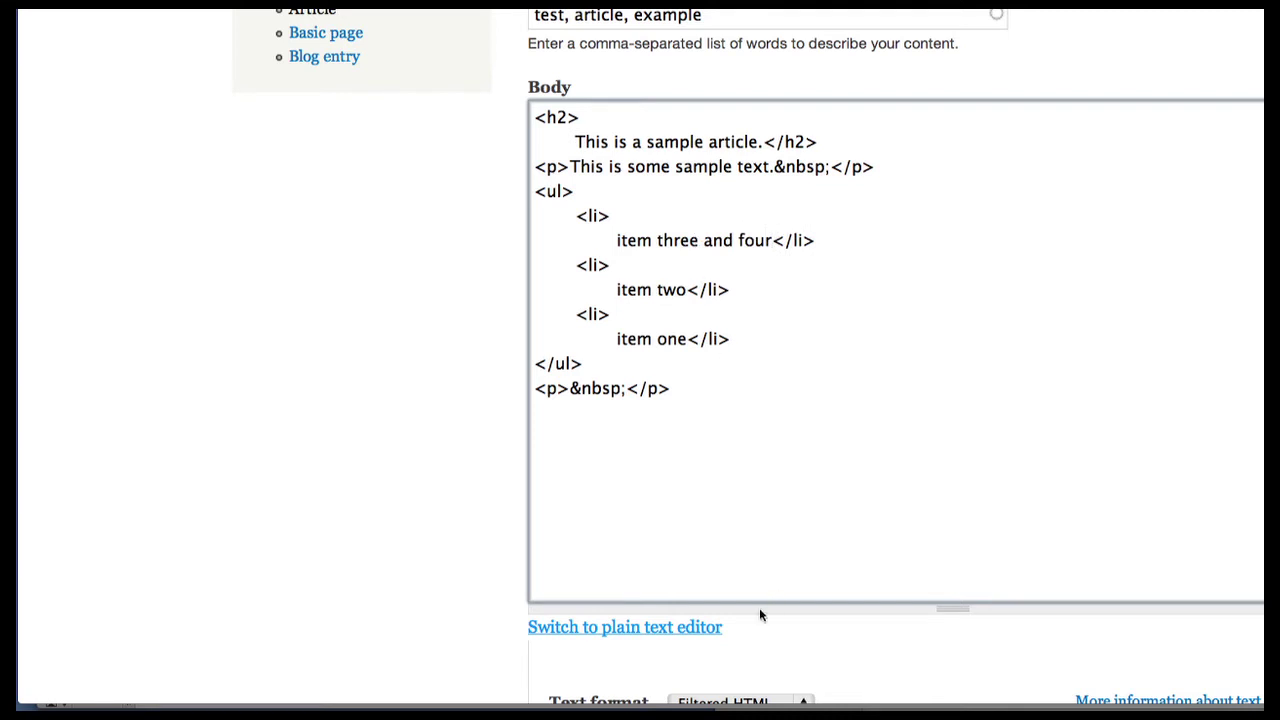
click(666, 627)
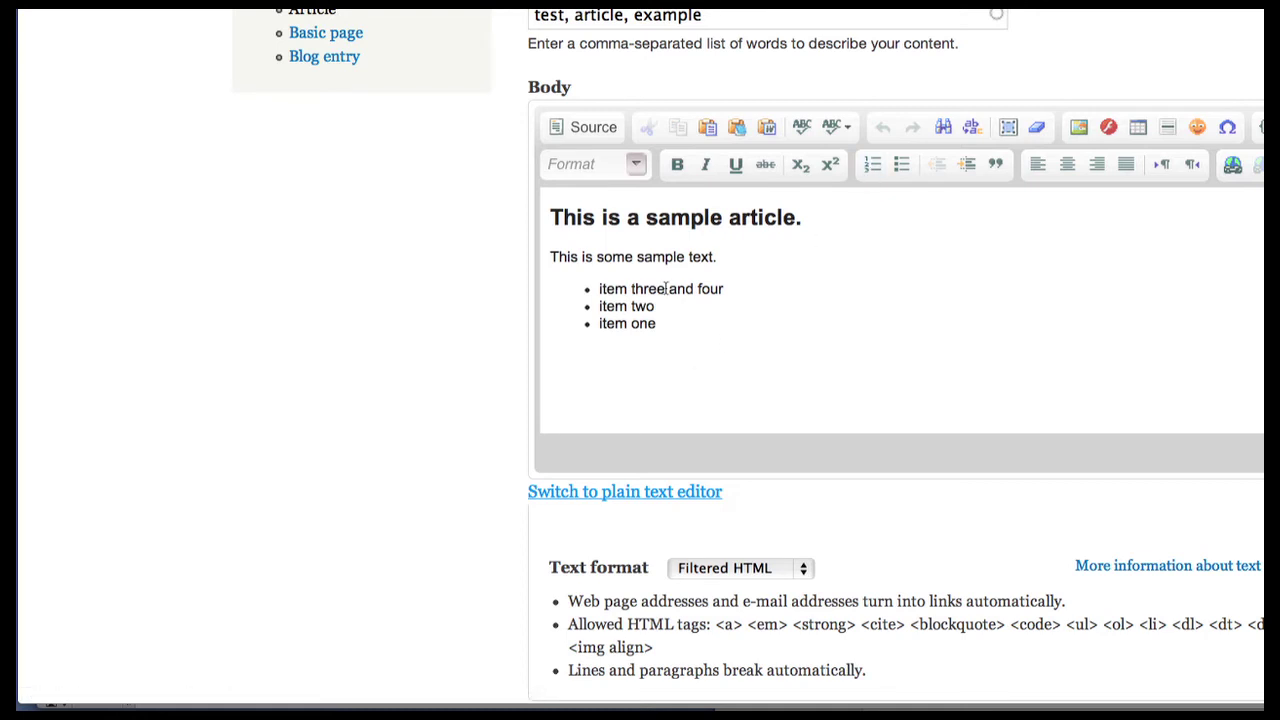
drag(666, 289, 748, 290)
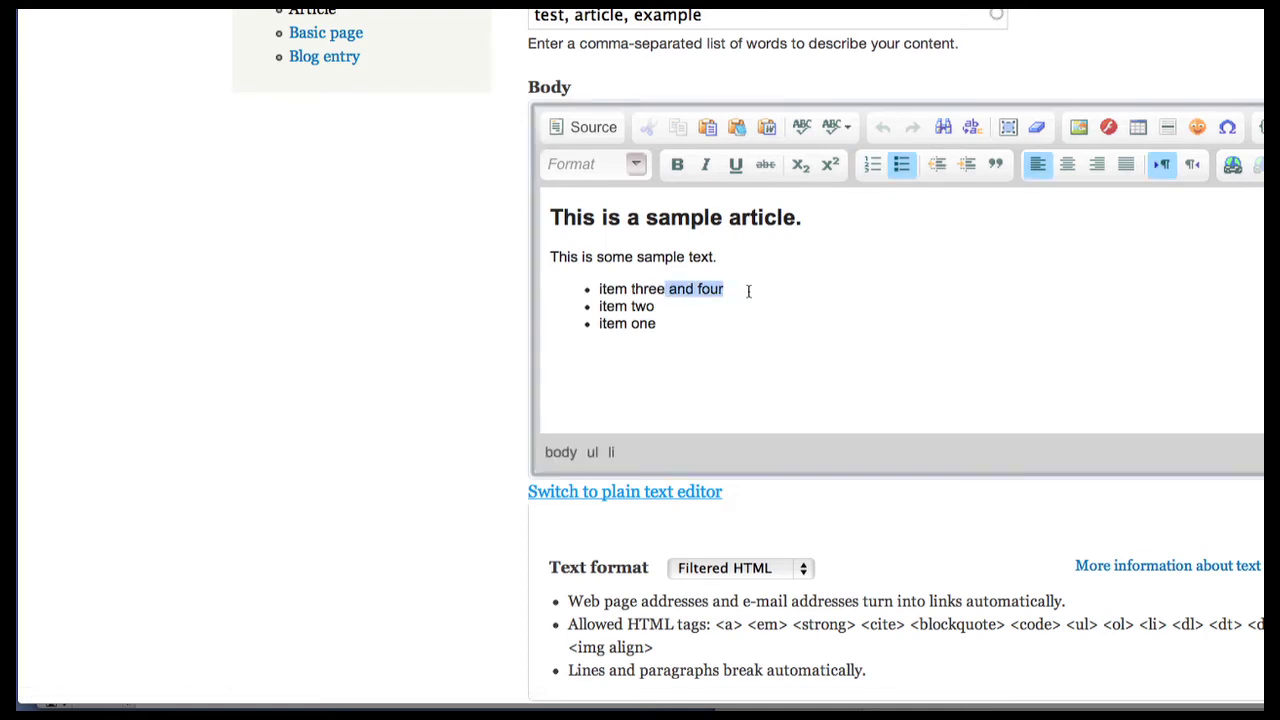
key(BackSpace)
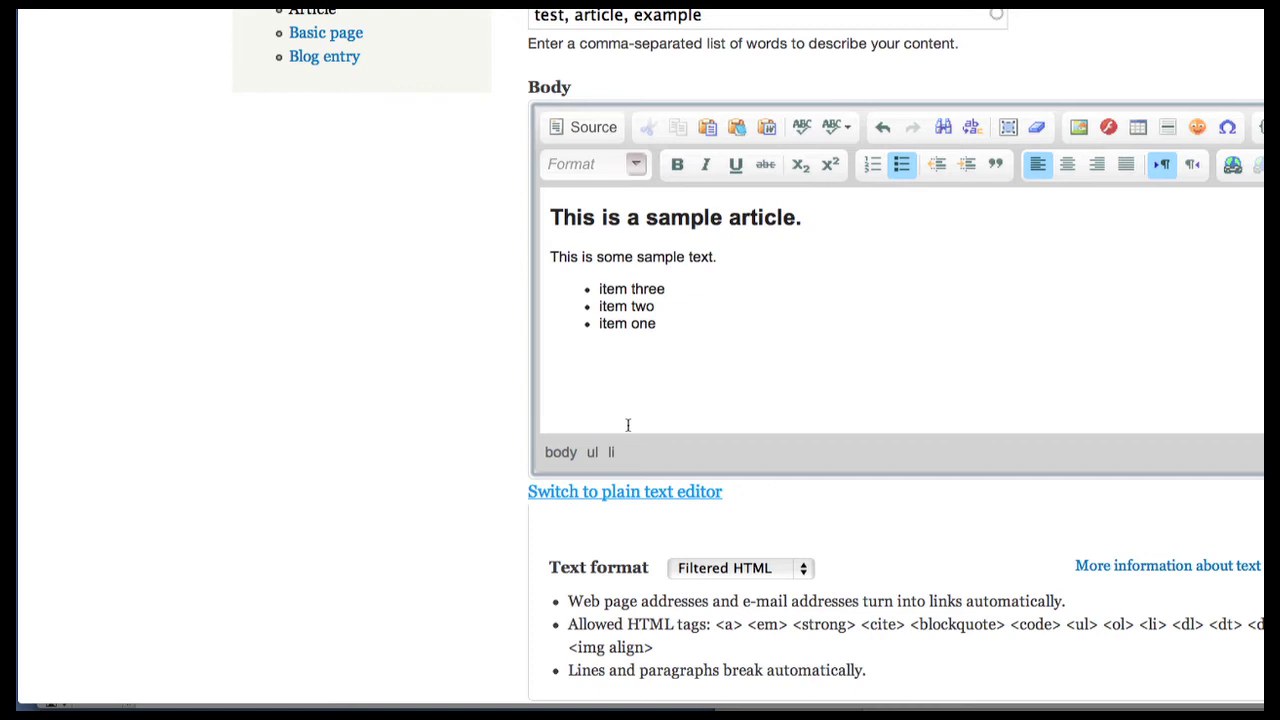
Step: Allow comments on the article and confirm Published and Promoted to front page are checked
scroll(608, 445, down, 6)
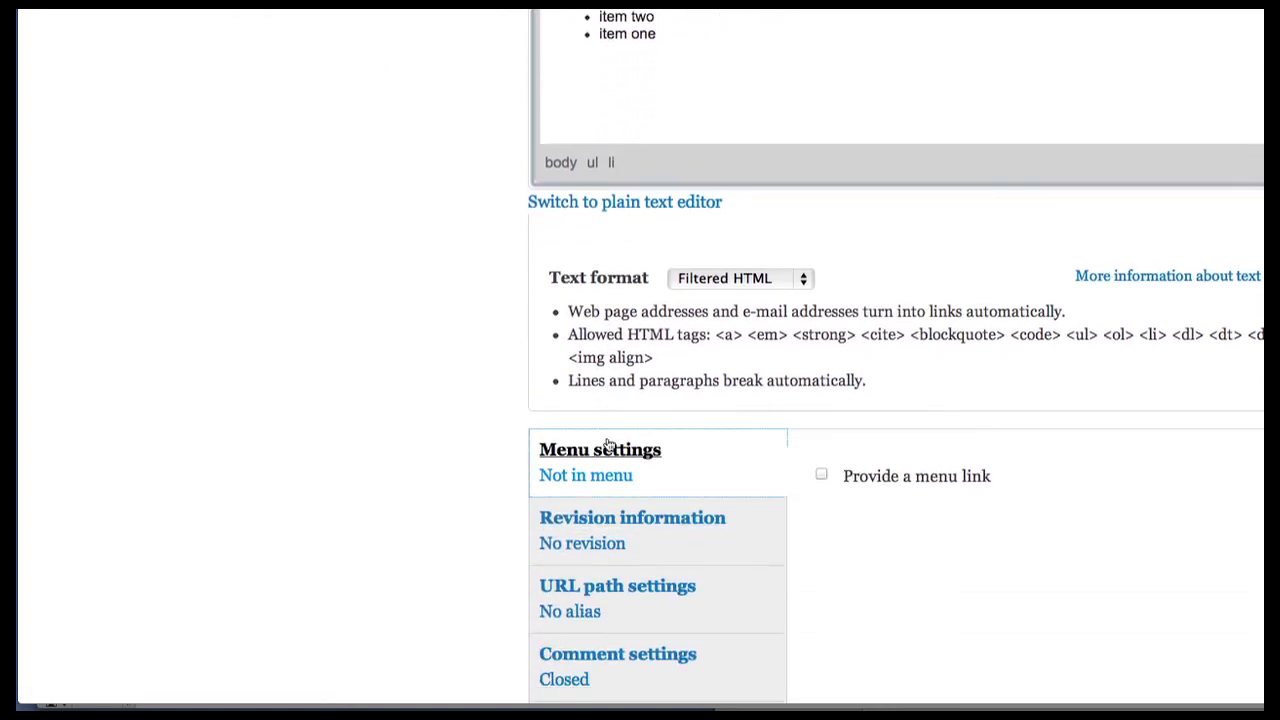
scroll(608, 445, down, 4)
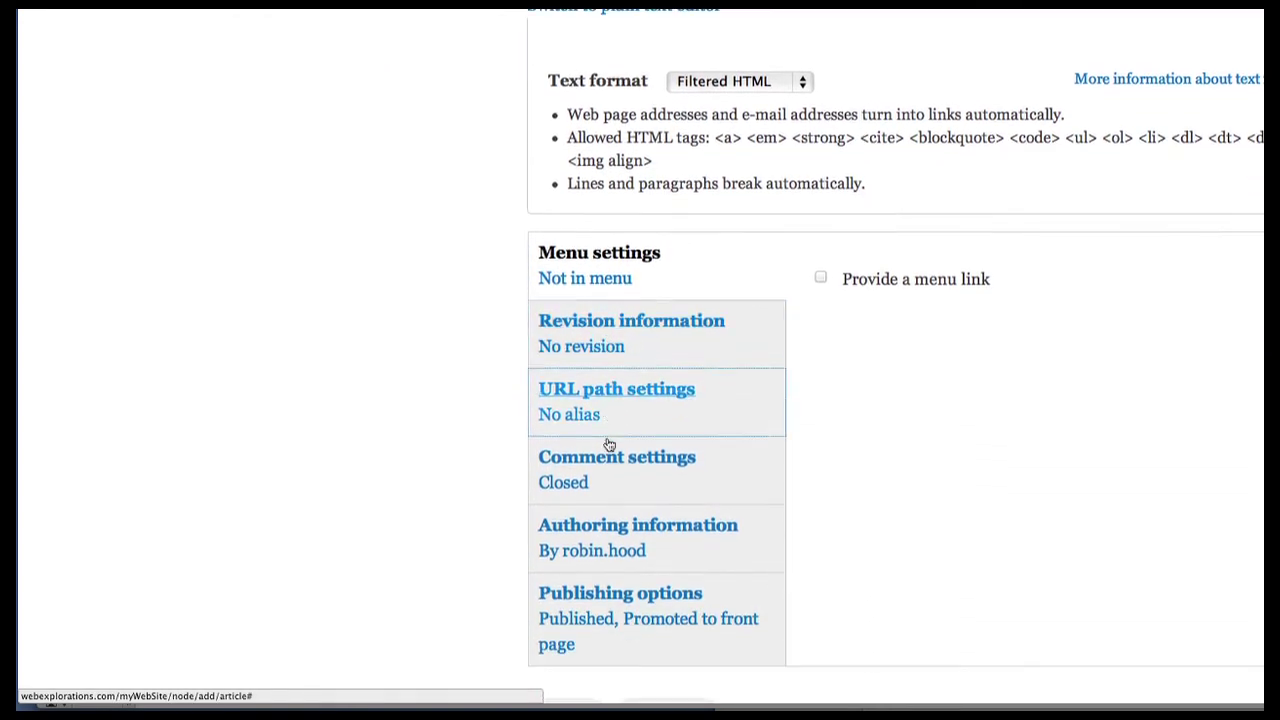
scroll(608, 445, down, 3)
scroll(608, 445, down, 1)
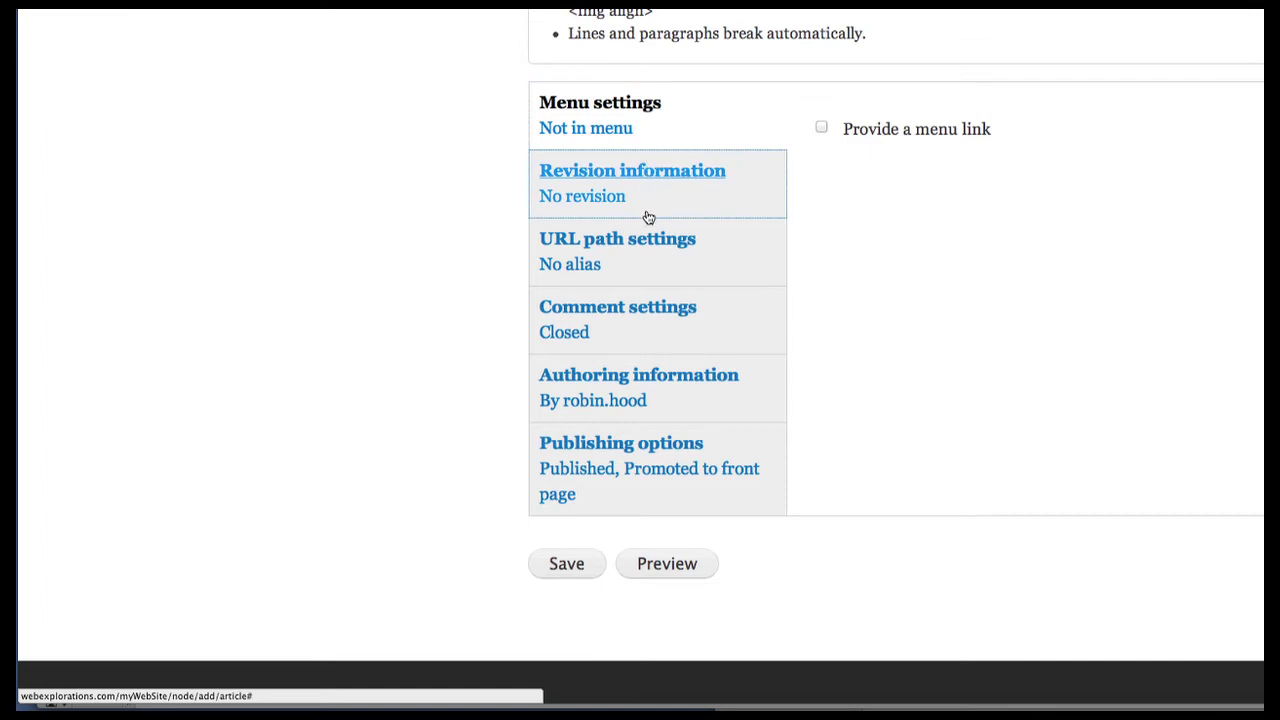
click(629, 313)
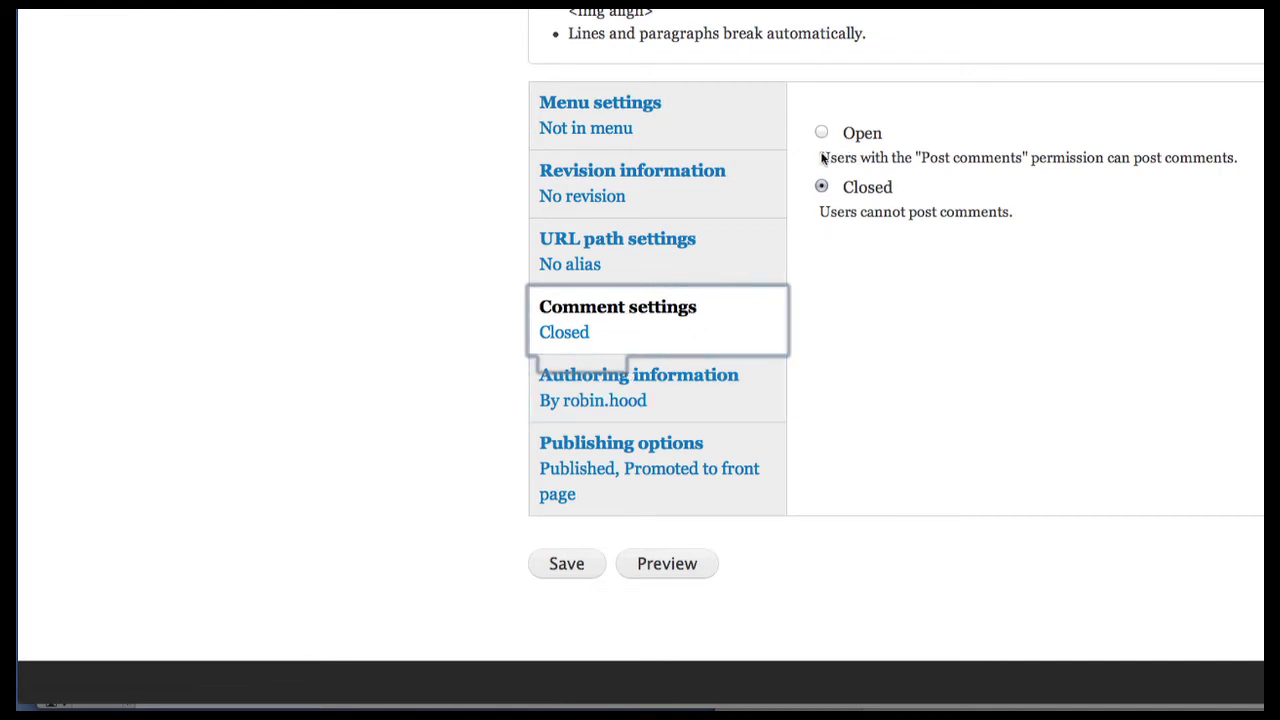
click(821, 133)
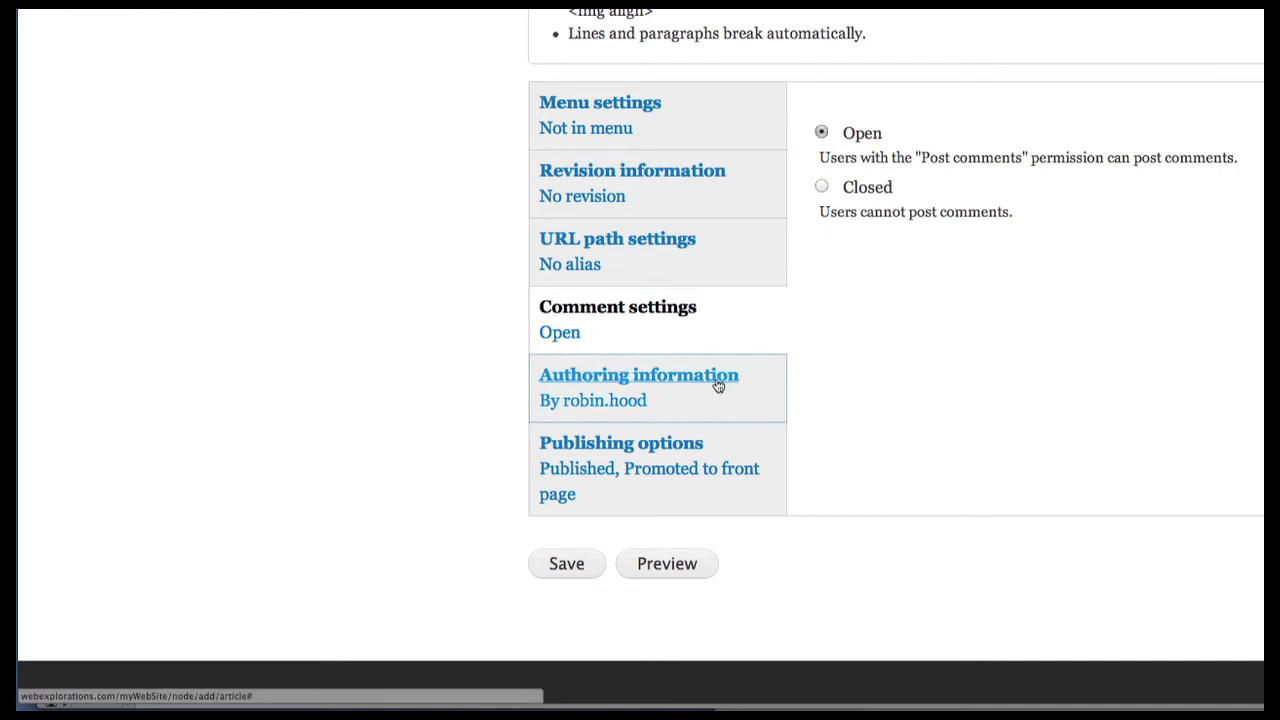
click(620, 385)
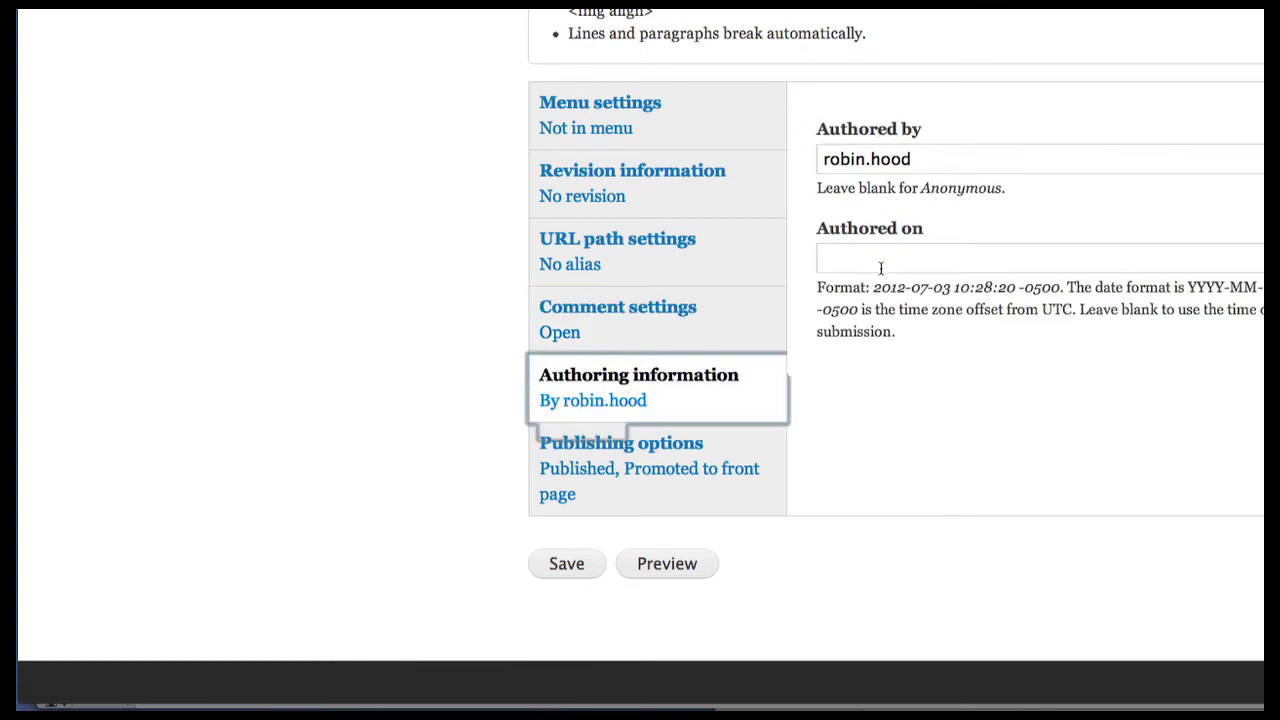
click(668, 450)
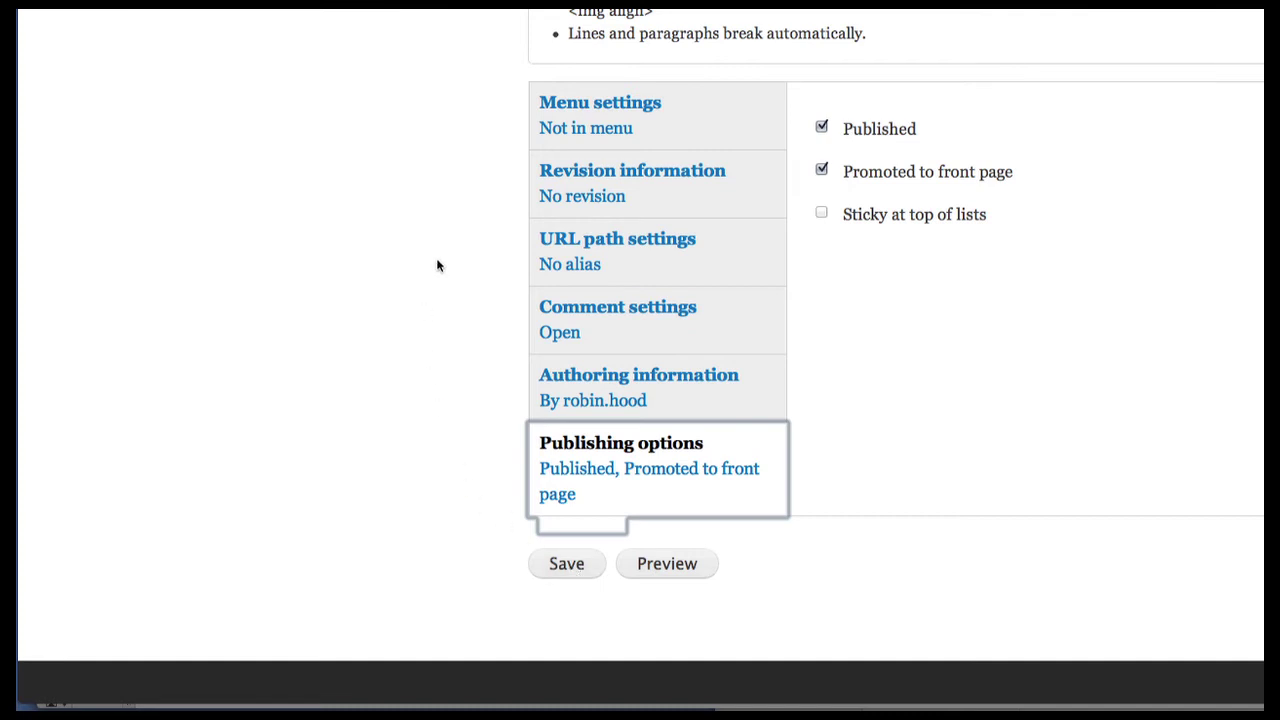
Step: Save 'Testing Adding a new Article' and view it on the home page
click(566, 564)
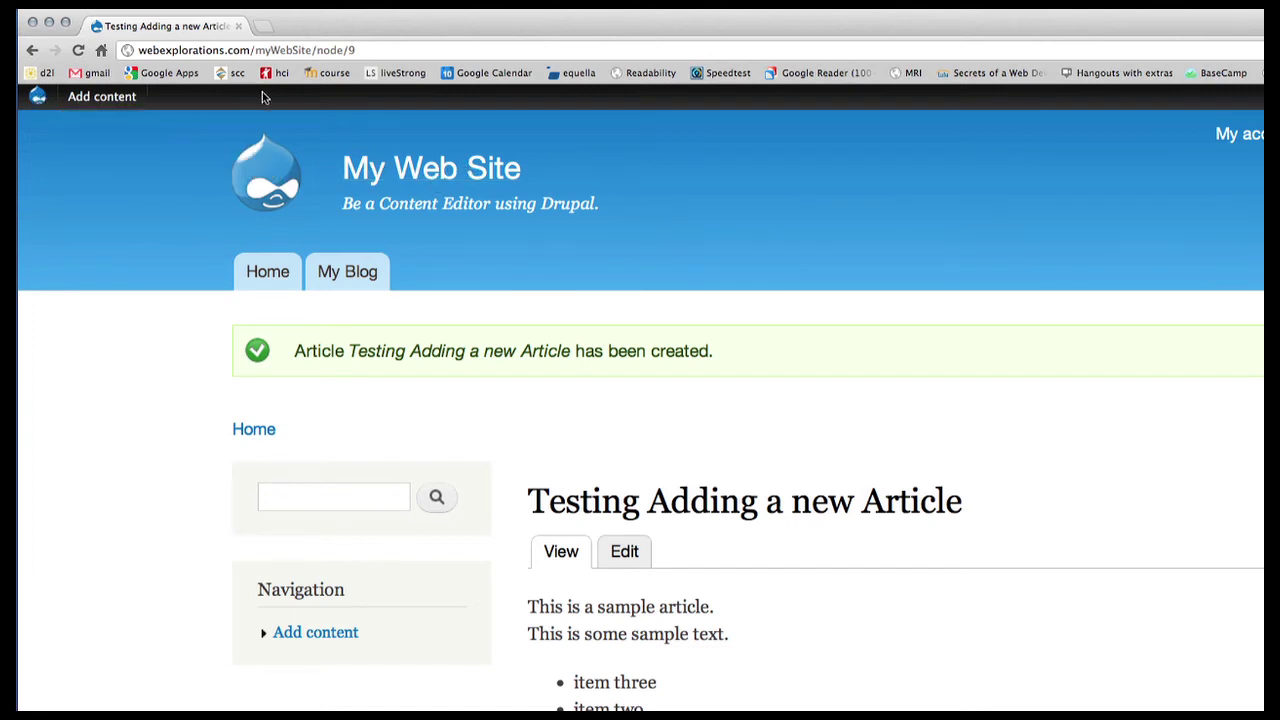
mouse_move(62, 106)
click(39, 97)
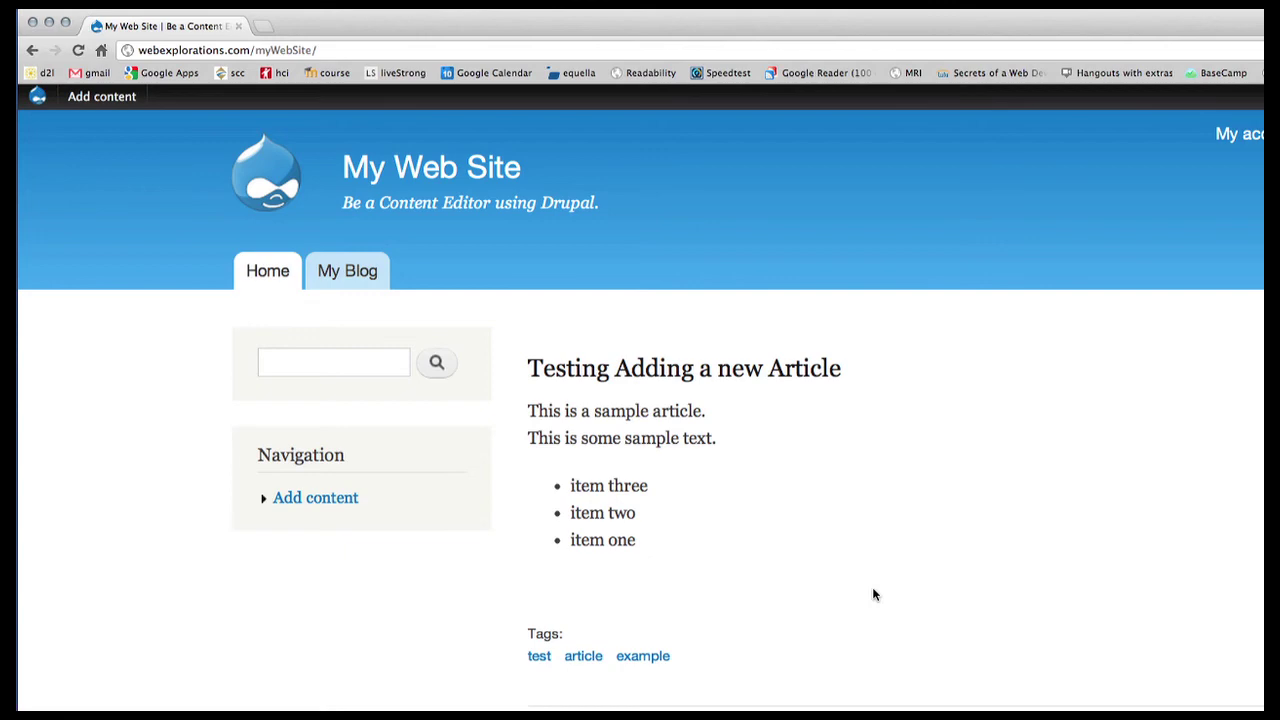
scroll(871, 594, down, 5)
scroll(760, 287, up, 5)
Step: Start a Blog entry titled 'This is an example blog entry' with body 'This is a testing blog entry.'
mouse_move(108, 111)
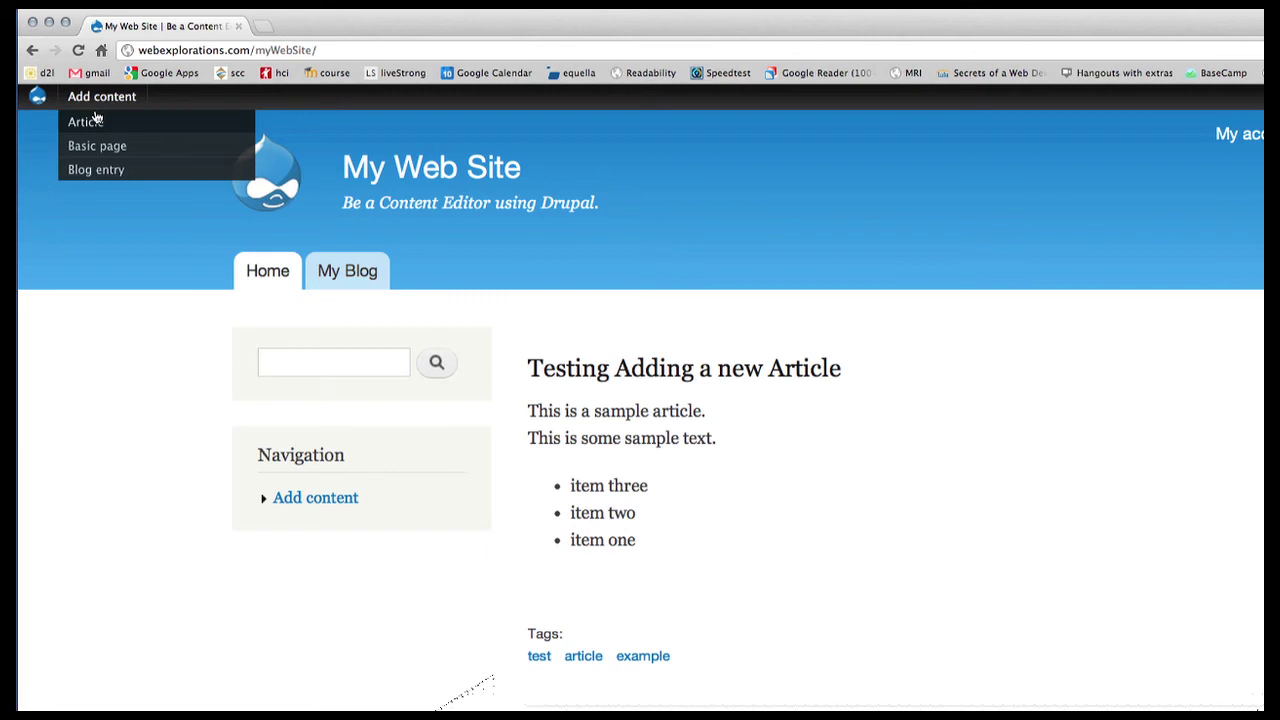
click(103, 172)
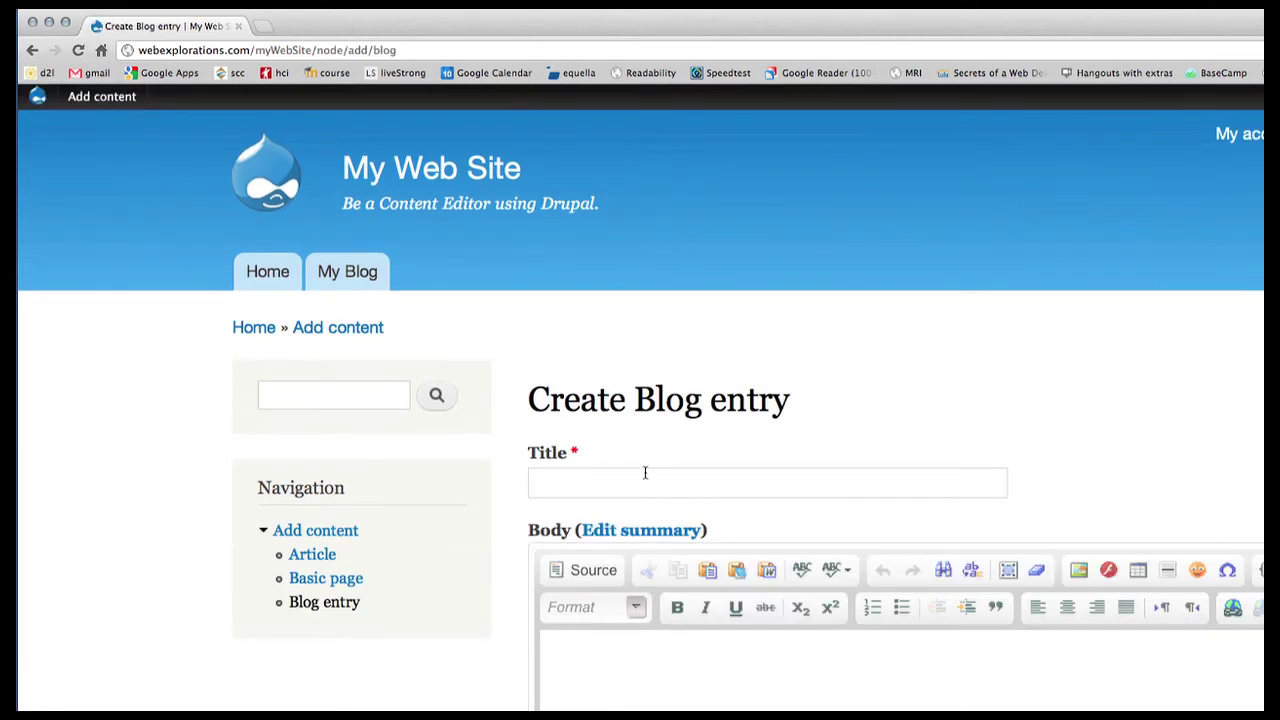
click(560, 475)
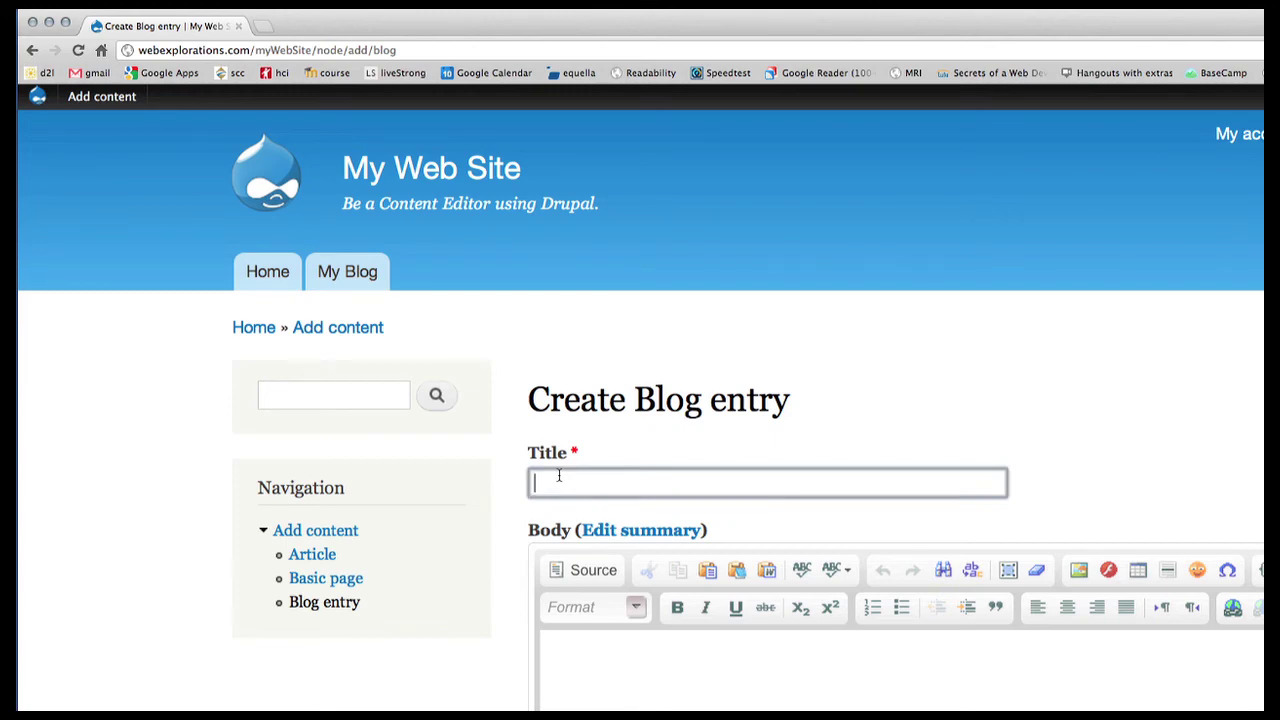
text(This is )
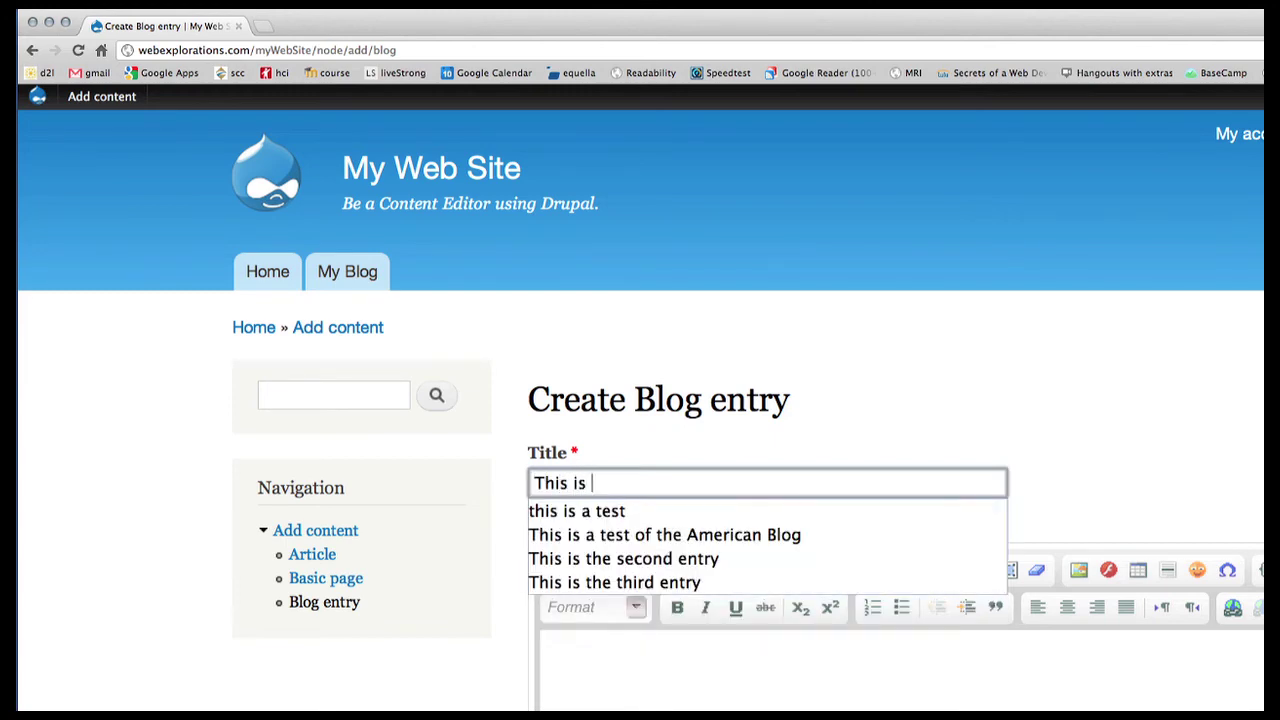
text(an example blog)
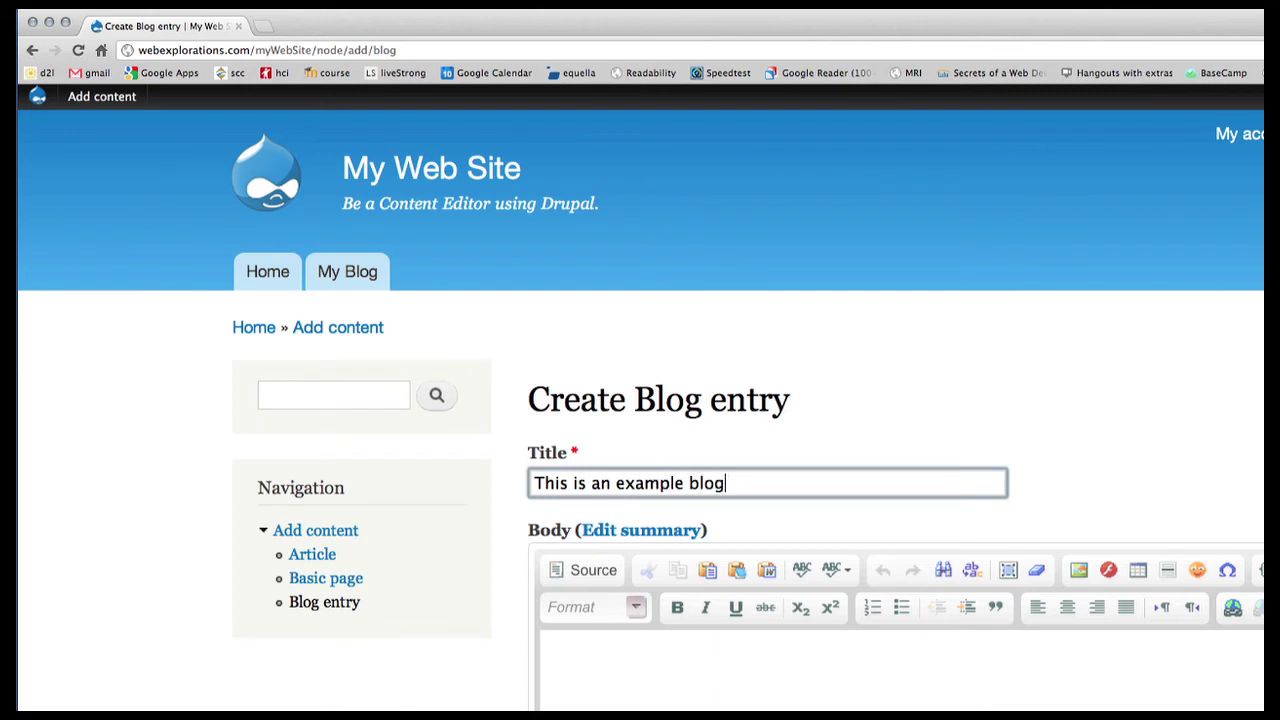
text( entry)
click(597, 666)
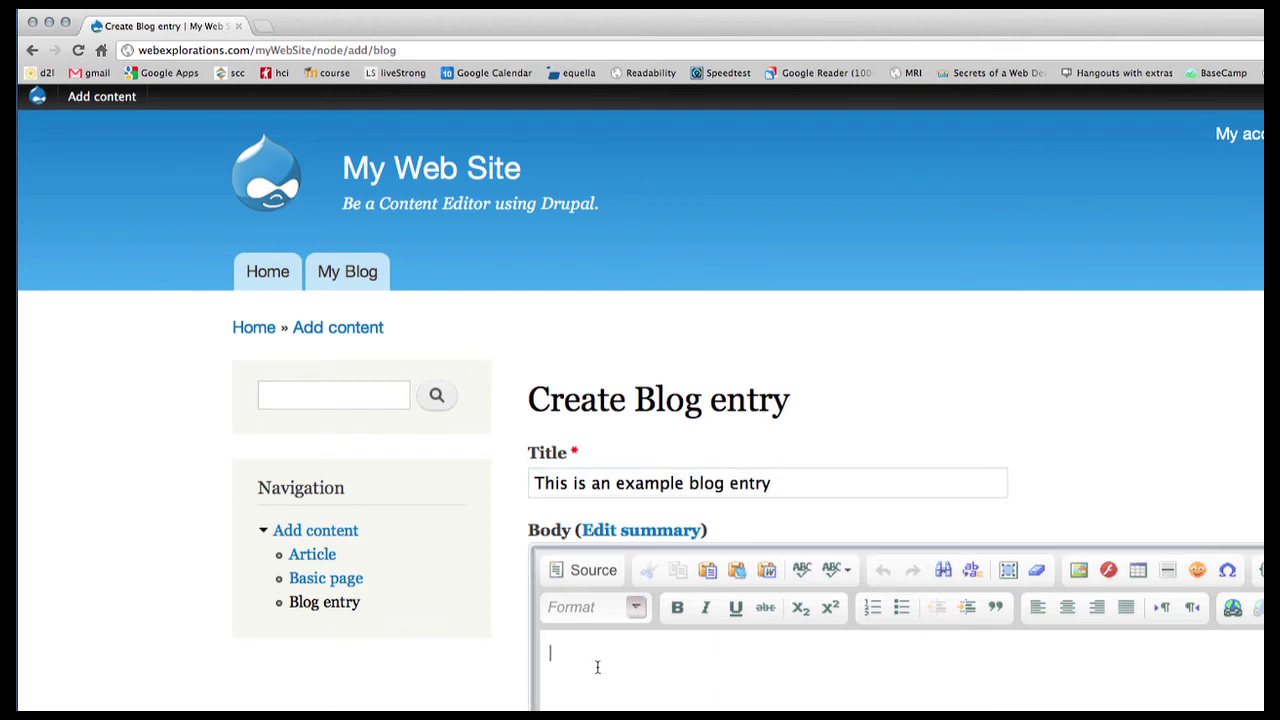
text(This is a testin)
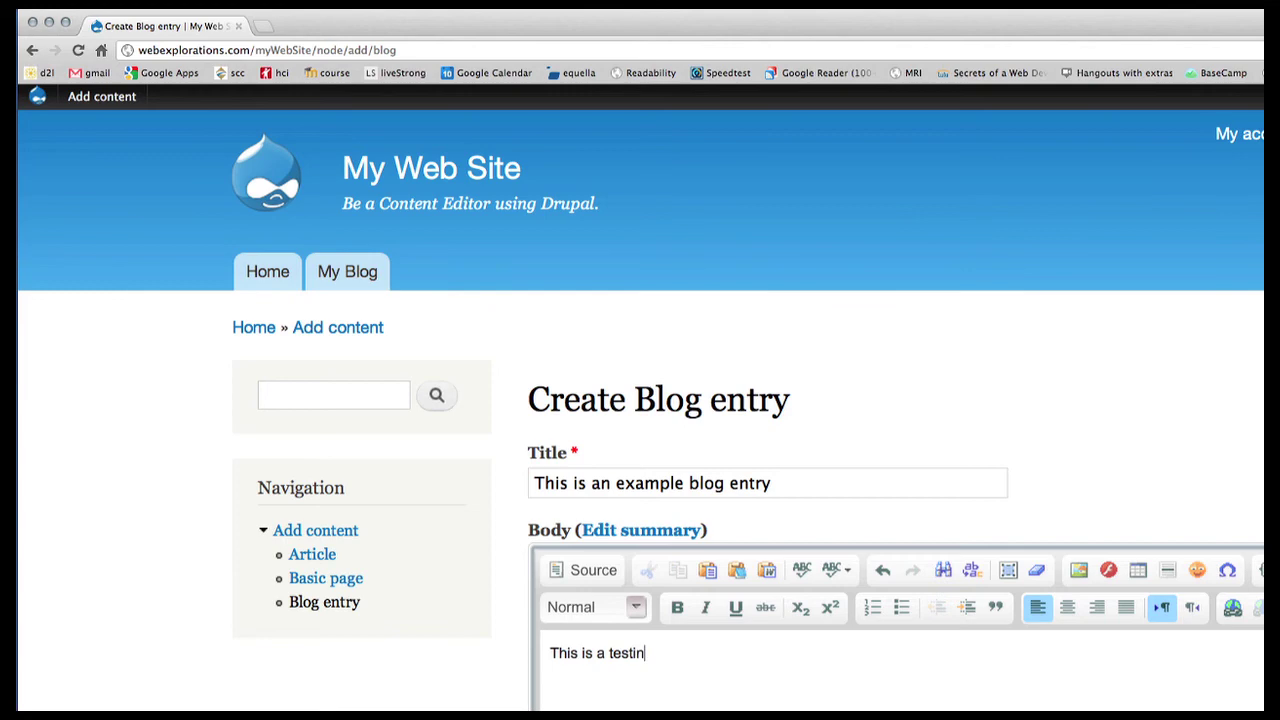
text(g blog entry.)
Step: Untick Promoted to front page and save the blog entry
scroll(648, 660, down, 10)
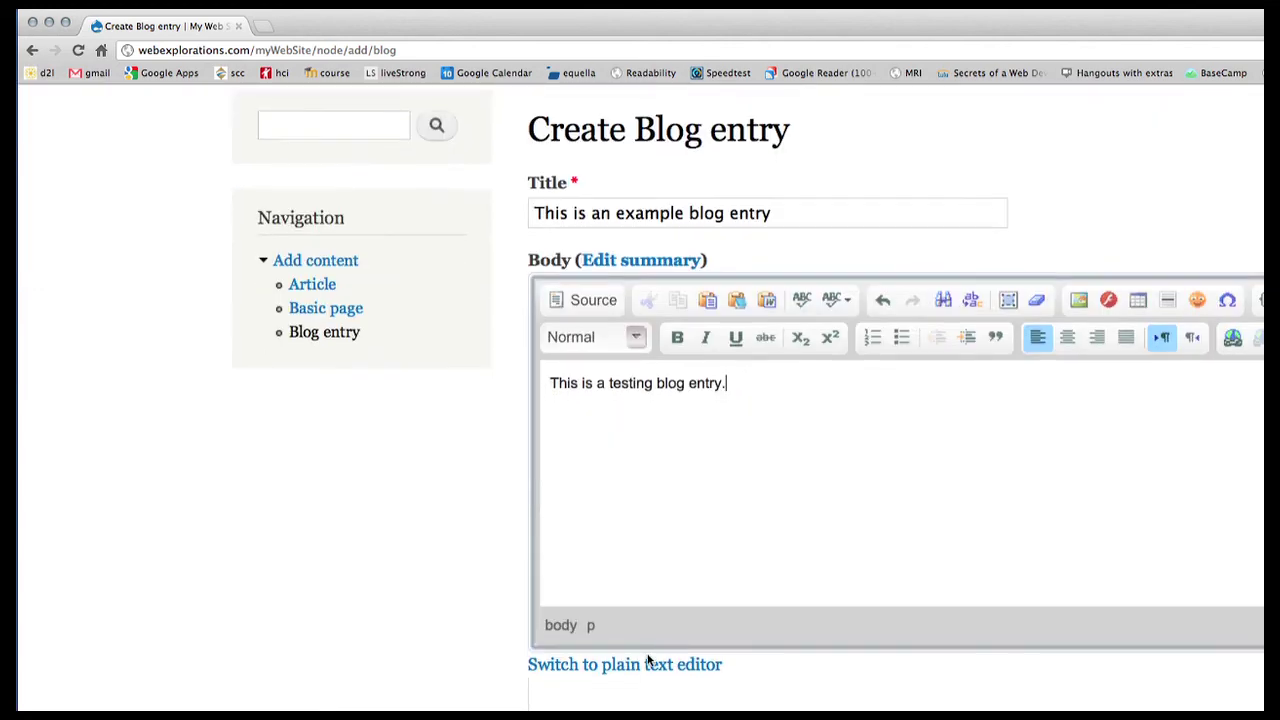
scroll(648, 660, down, 6)
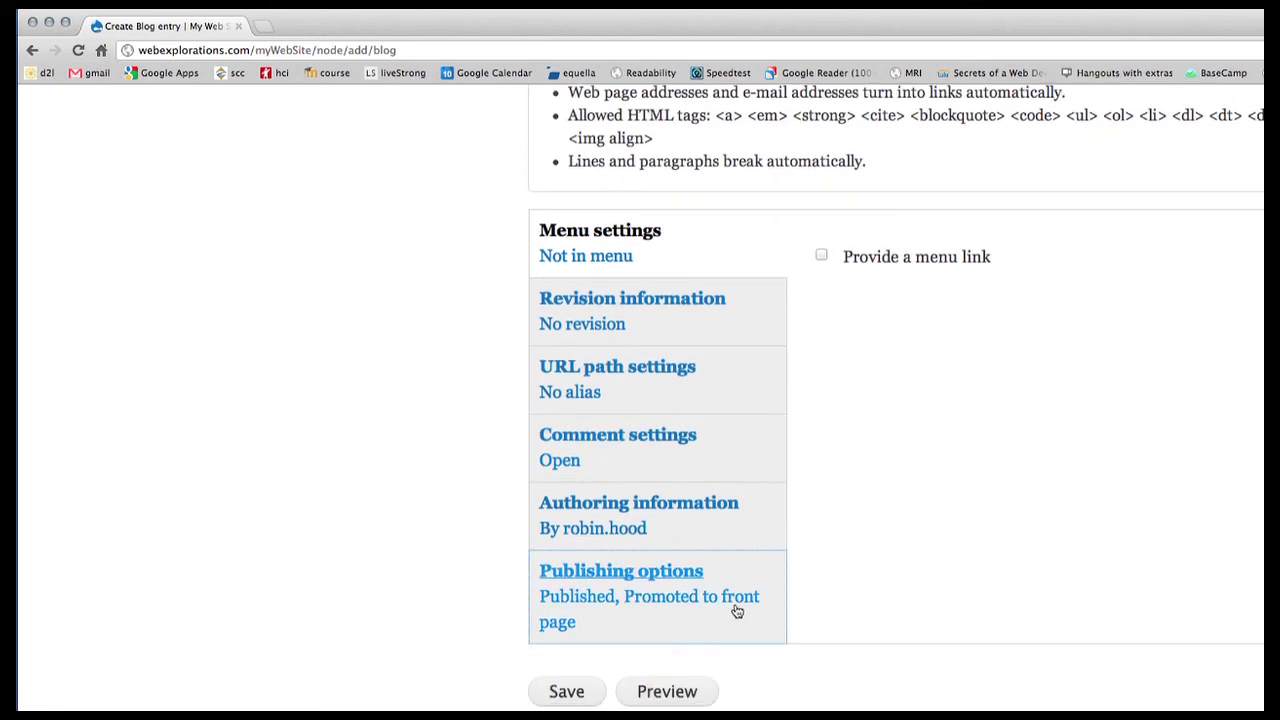
click(676, 574)
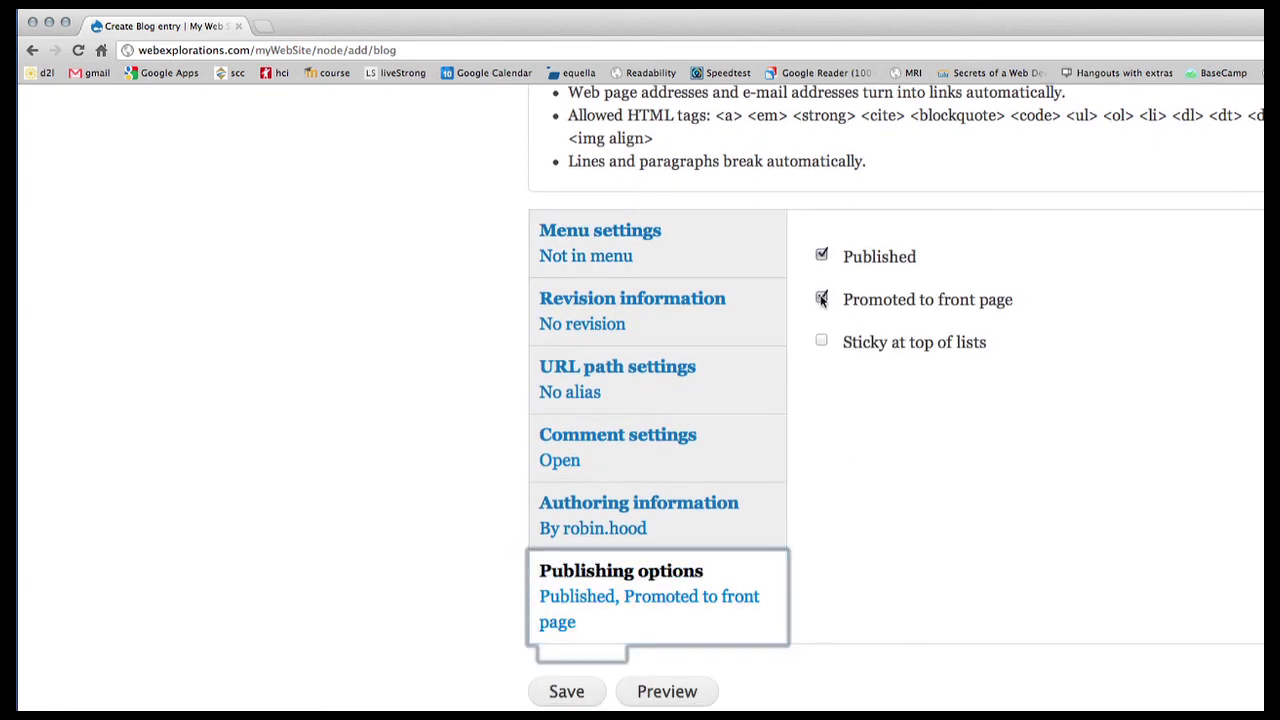
click(821, 299)
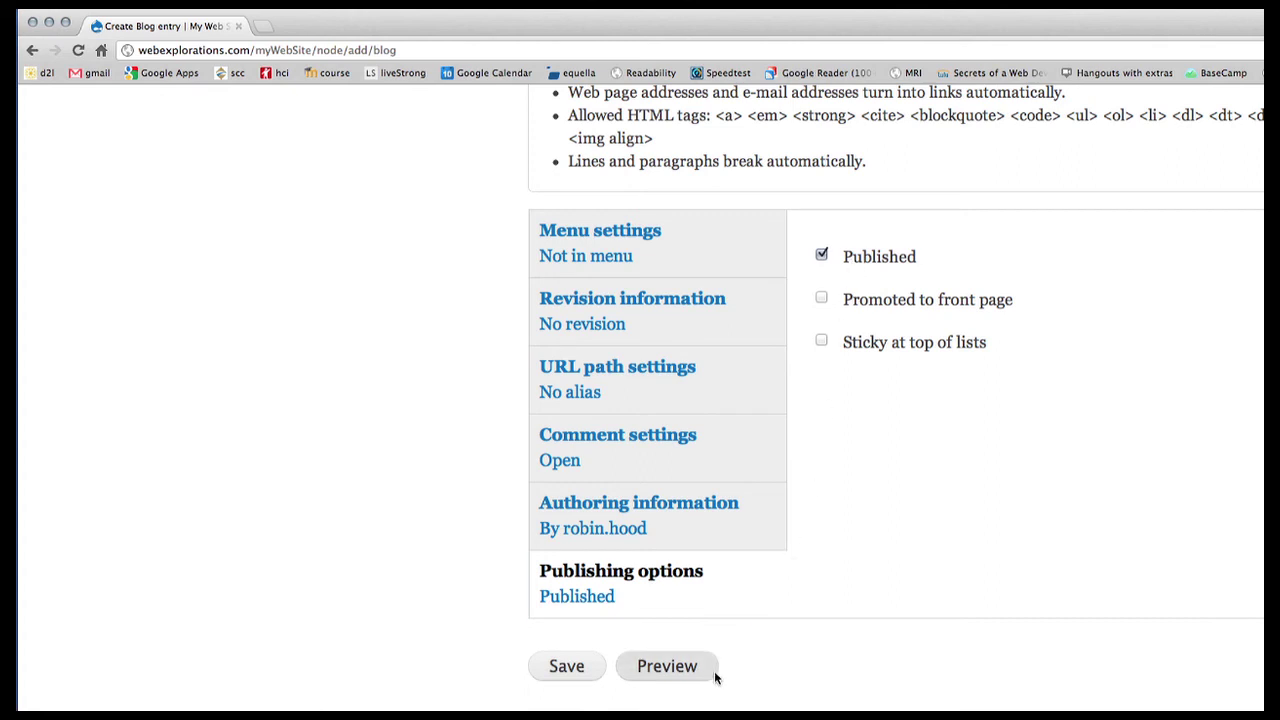
click(567, 669)
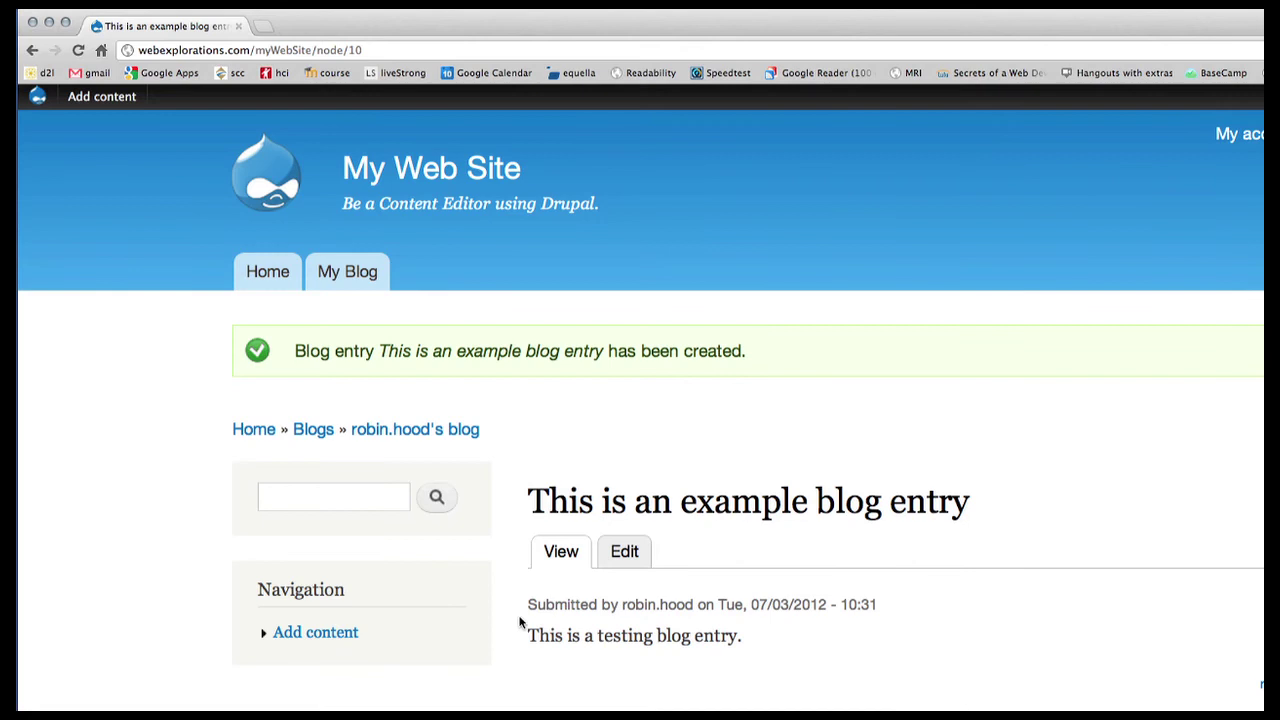
Step: Check the home page, then view the Blogs listing with the example entry above 'Gromit Loves to Read'
click(265, 278)
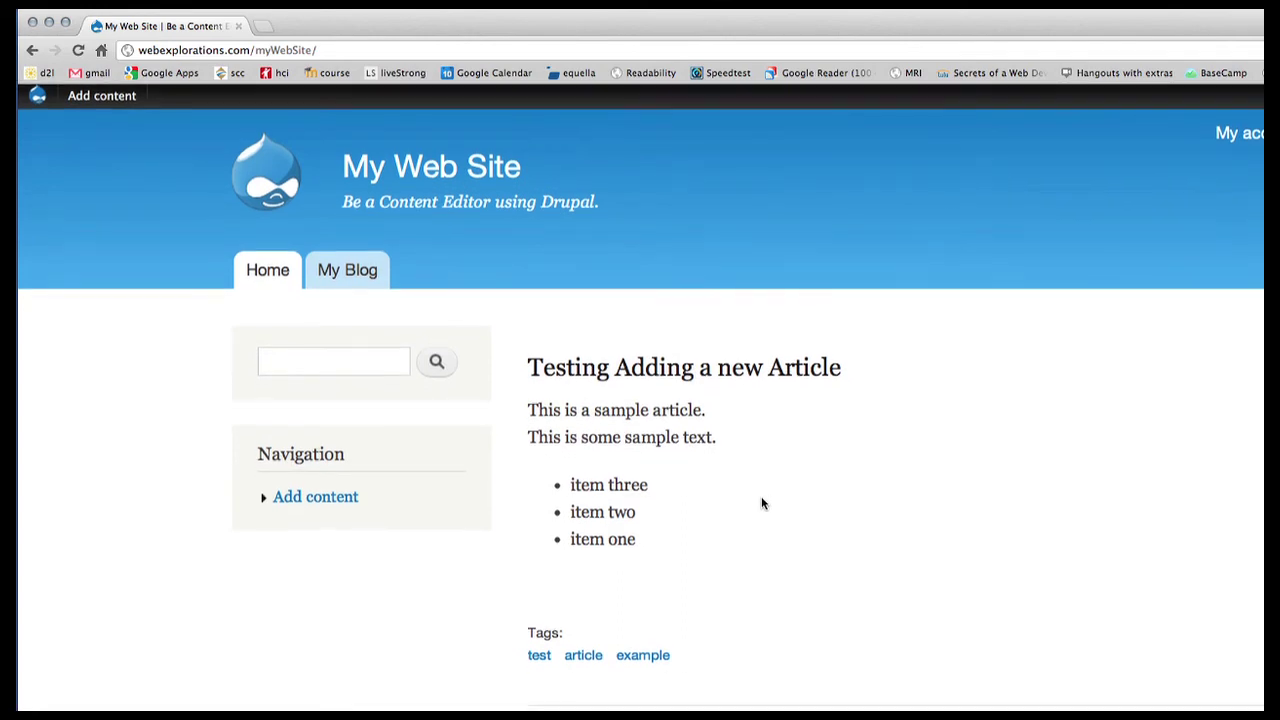
click(350, 284)
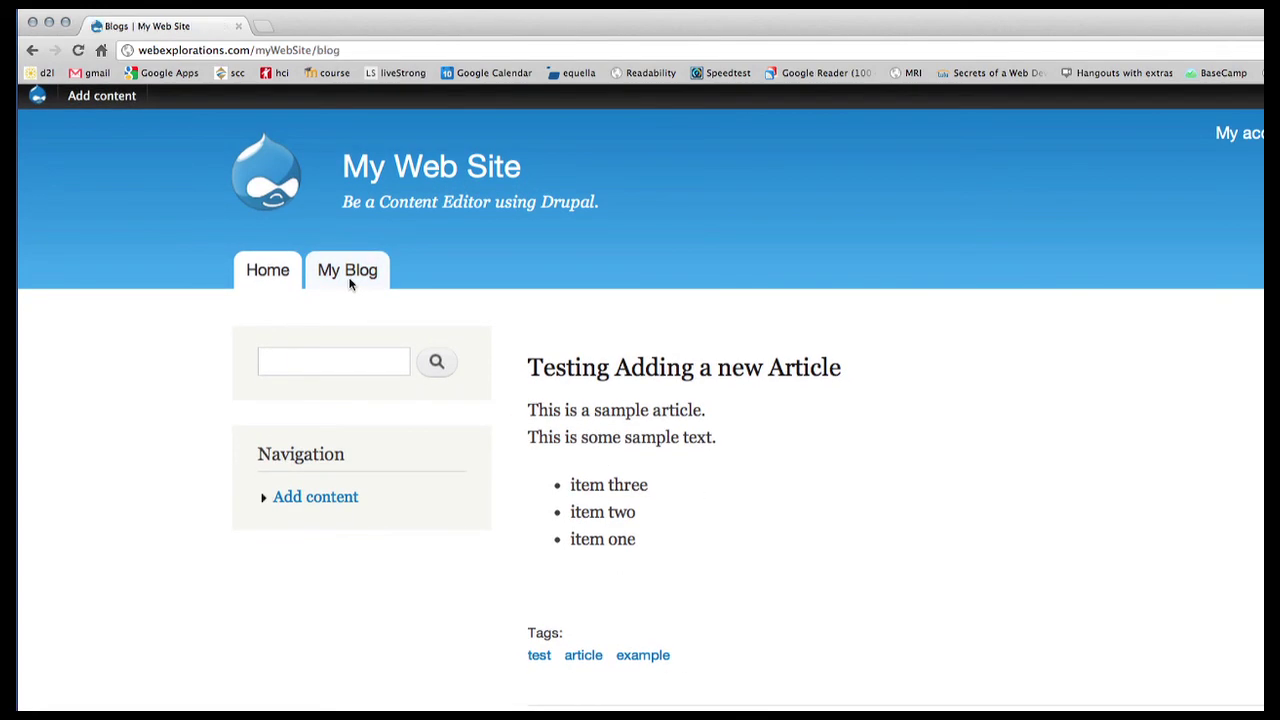
scroll(975, 495, down, 4)
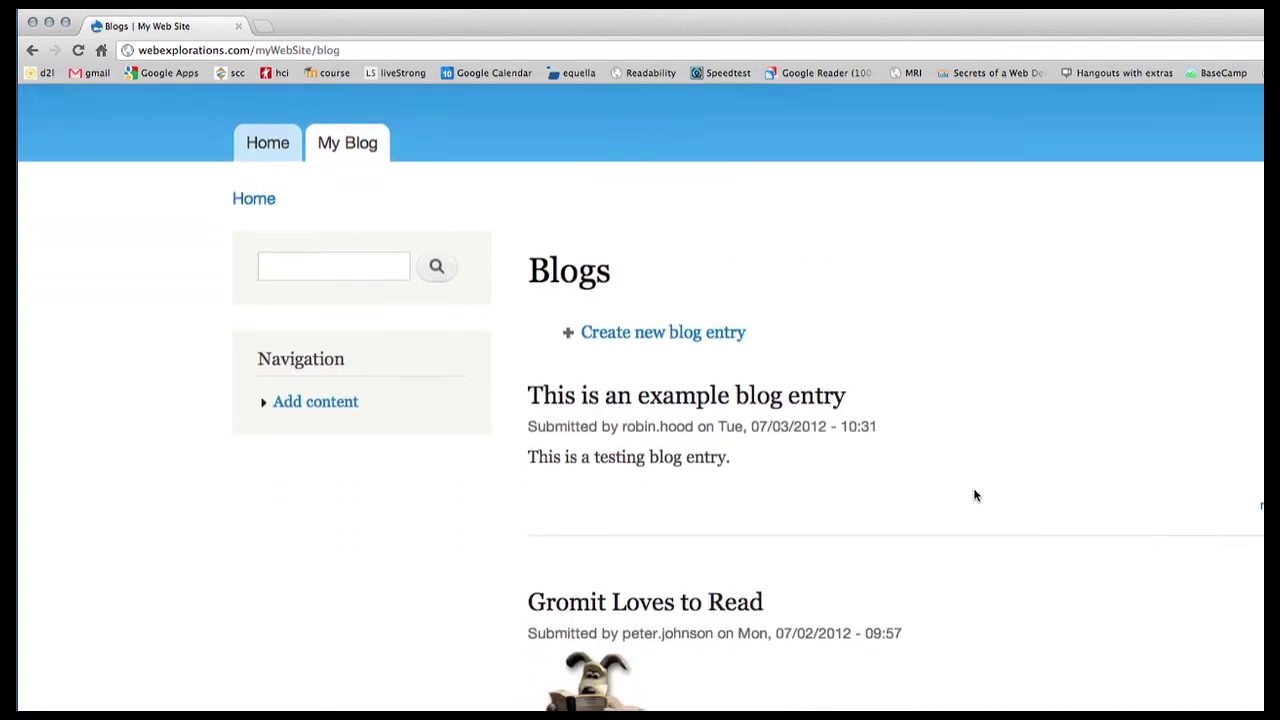
scroll(974, 494, up, 3)
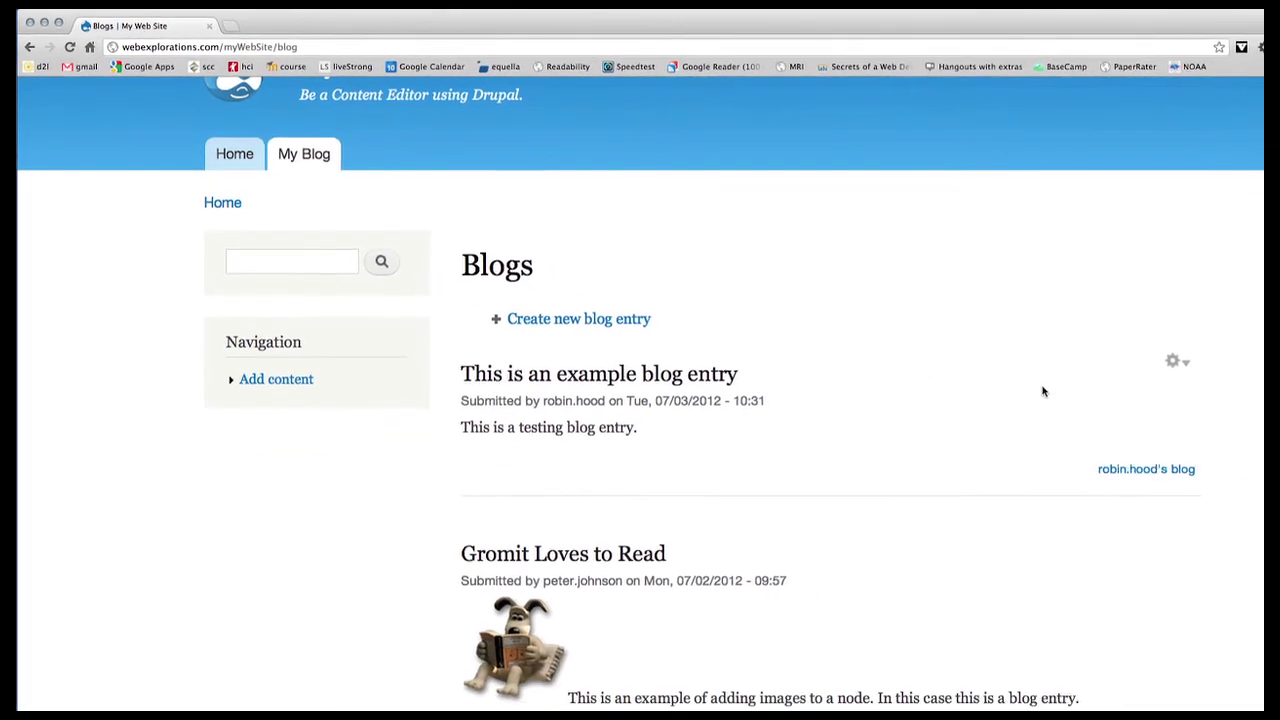
Step: Delete 'This is an example blog entry' via its gear menu and return to the home page
click(1173, 361)
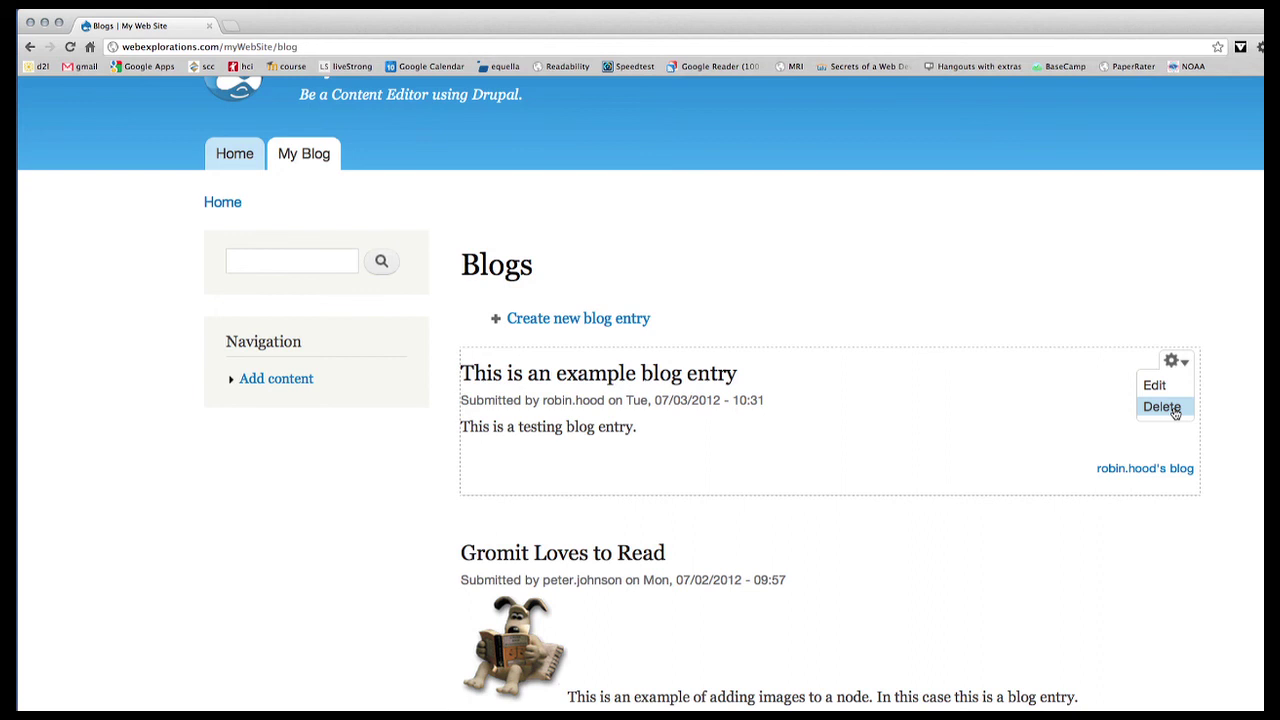
click(1162, 407)
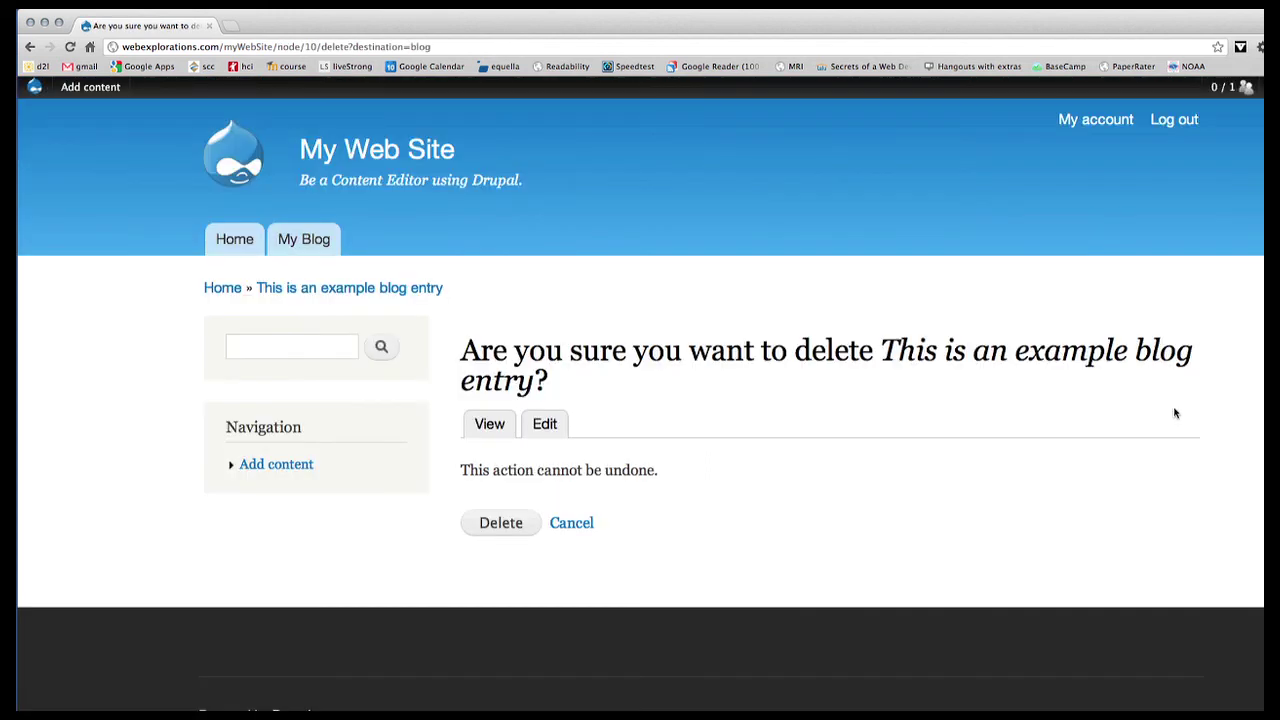
click(512, 523)
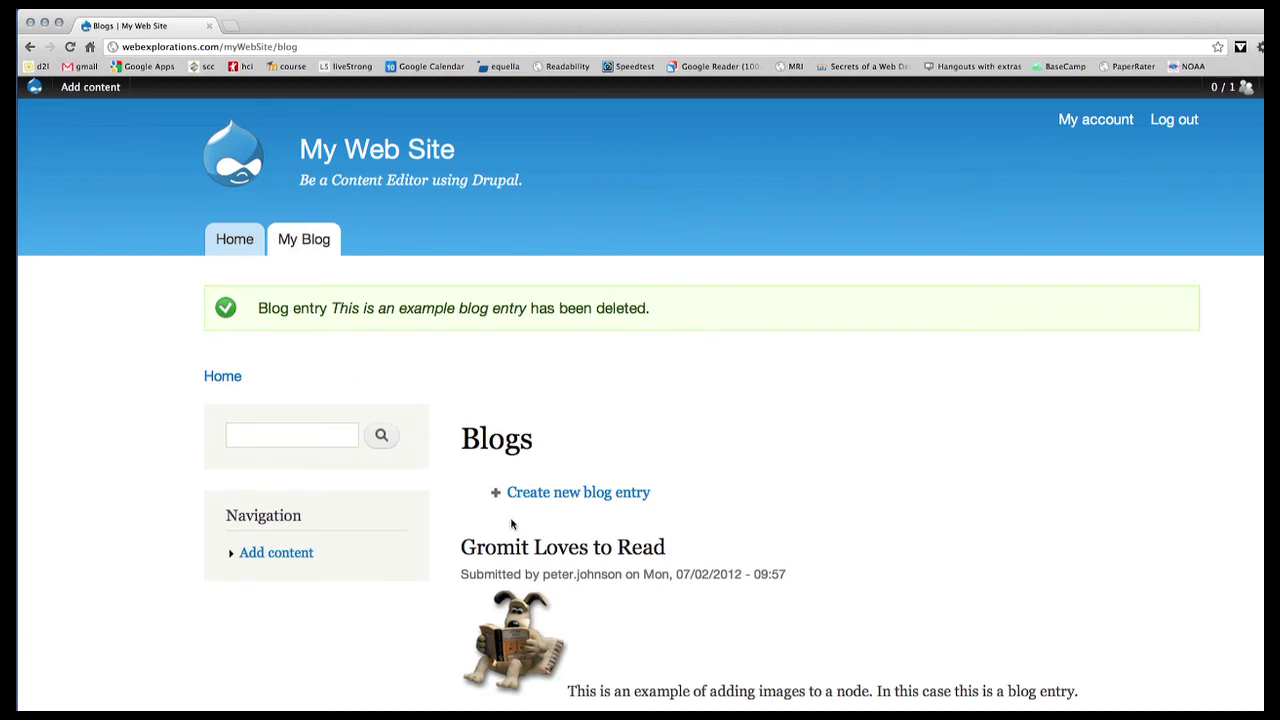
click(233, 243)
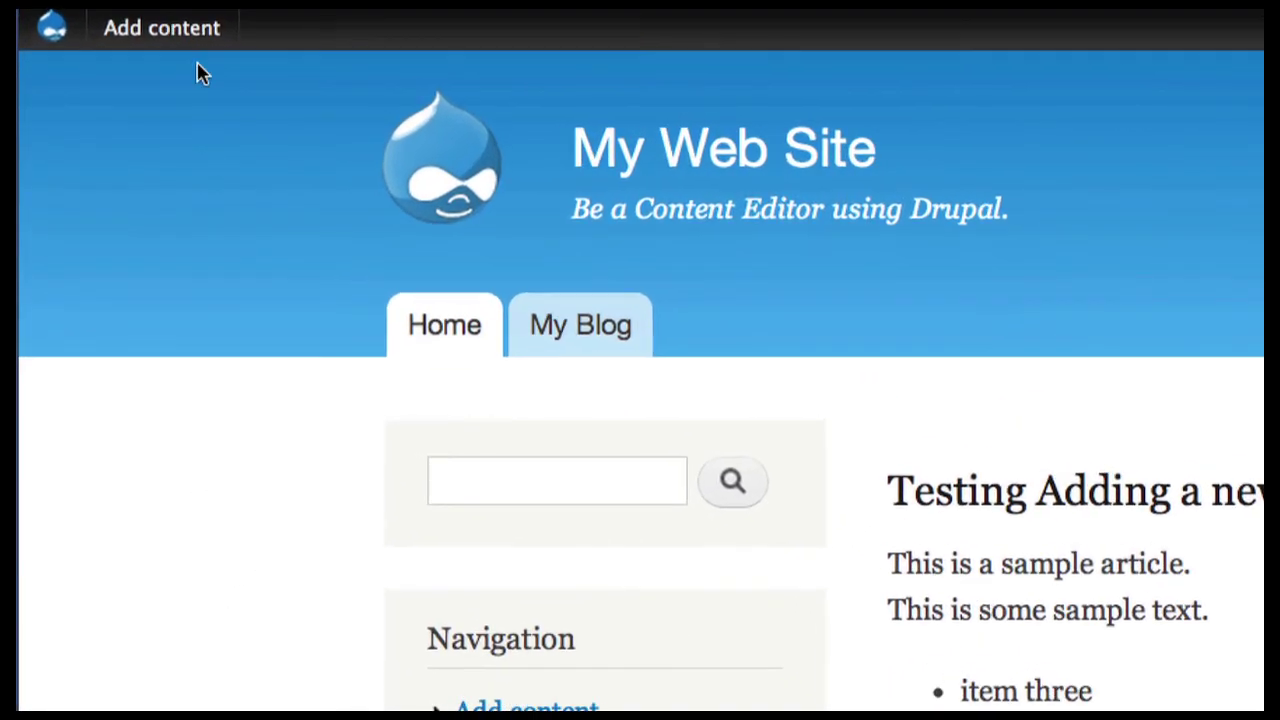
mouse_move(90, 90)
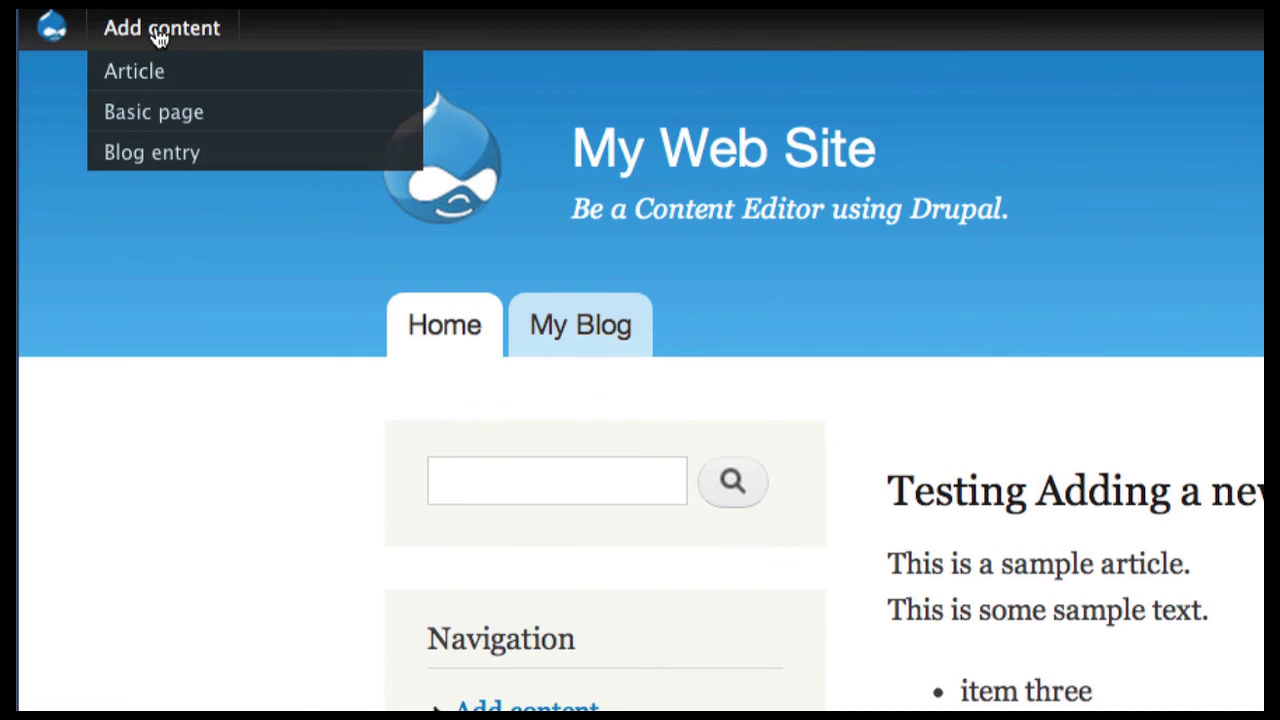